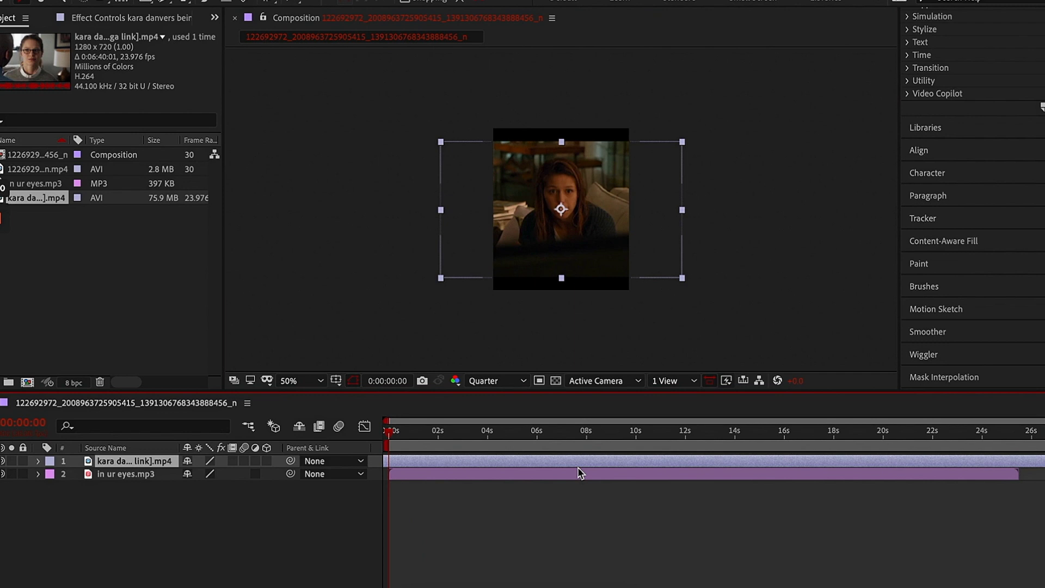
# Step: Scale up the Kara clip, preview it up to 10:24, and shift it right in the frame
pyautogui.press('s')
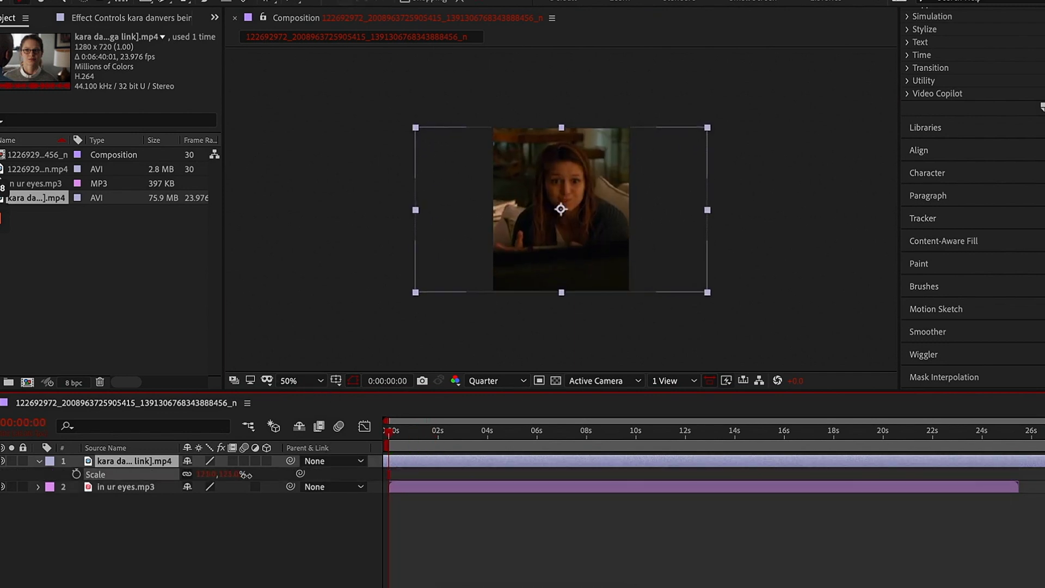
pyautogui.press('space')
pyautogui.click(430, 461)
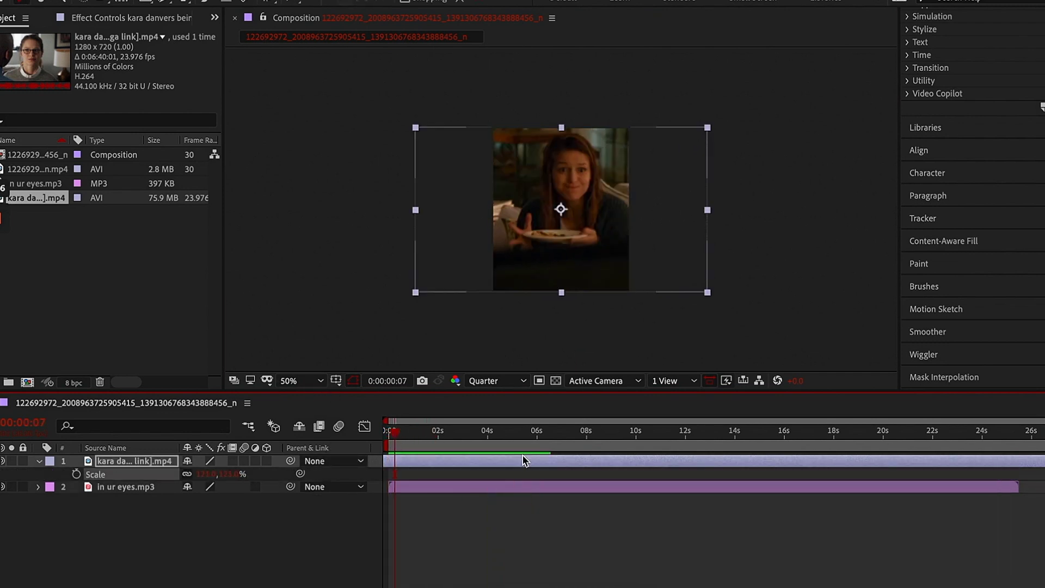
pyautogui.press('space')
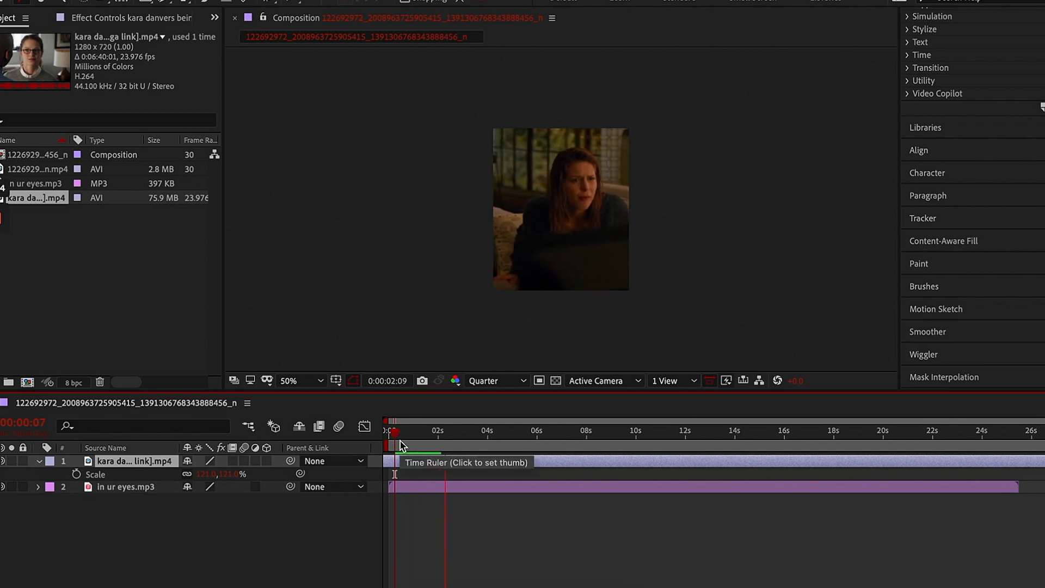
pyautogui.click(571, 436)
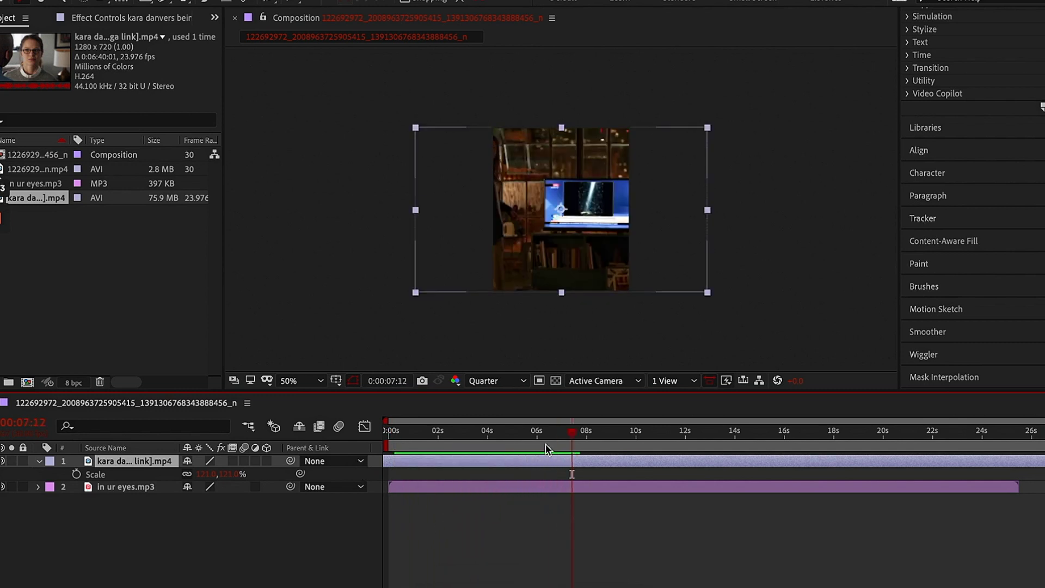
pyautogui.press('space')
pyautogui.press('space')
pyautogui.press('space')
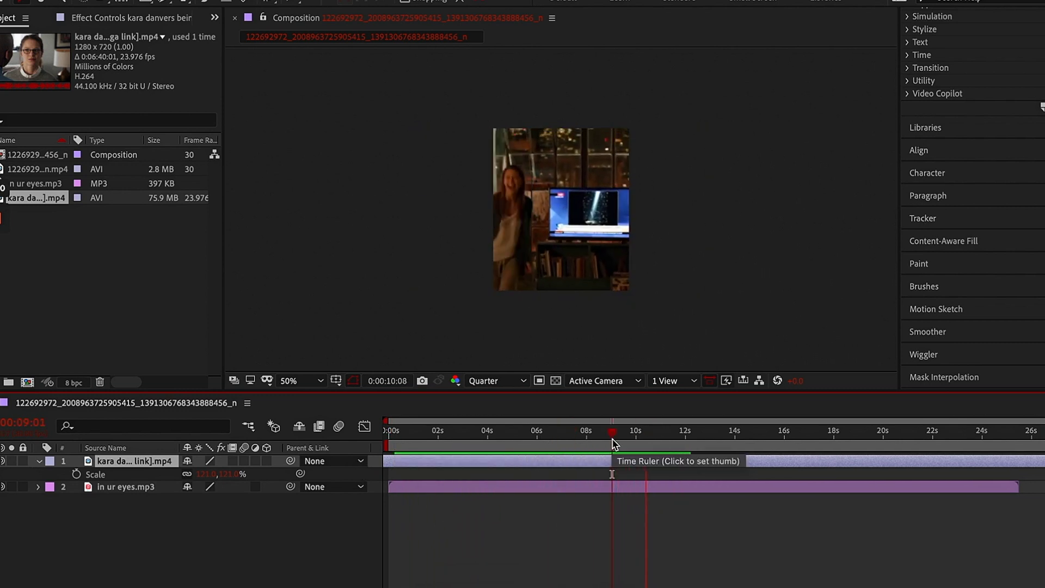
pyautogui.press('space')
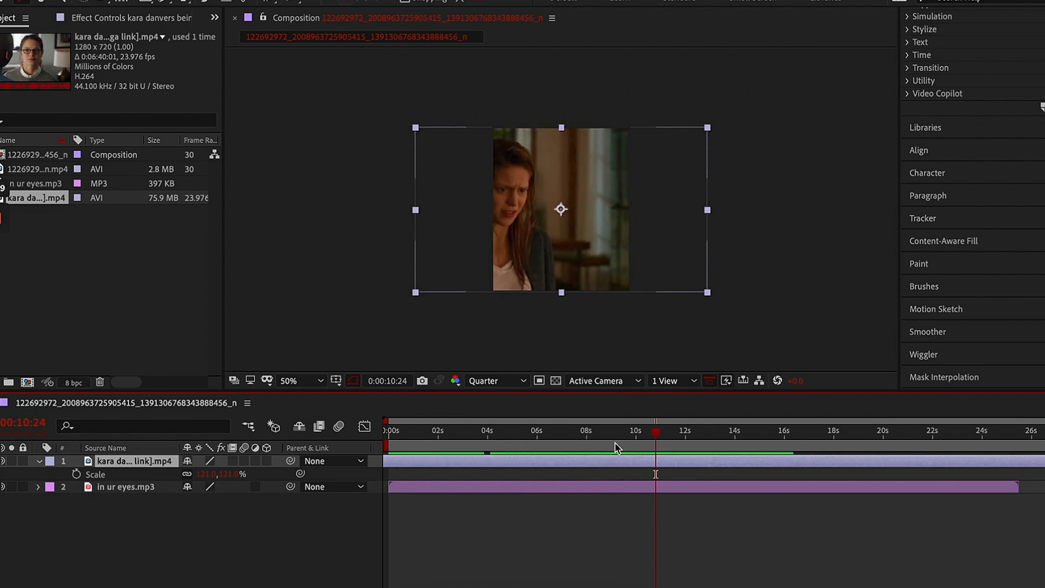
pyautogui.moveTo(572, 254); pyautogui.dragTo(630, 256)
# Step: Split the clip at 10:24 and 4 s, delete both leftovers, and set its audio level
pyautogui.click(139, 0)
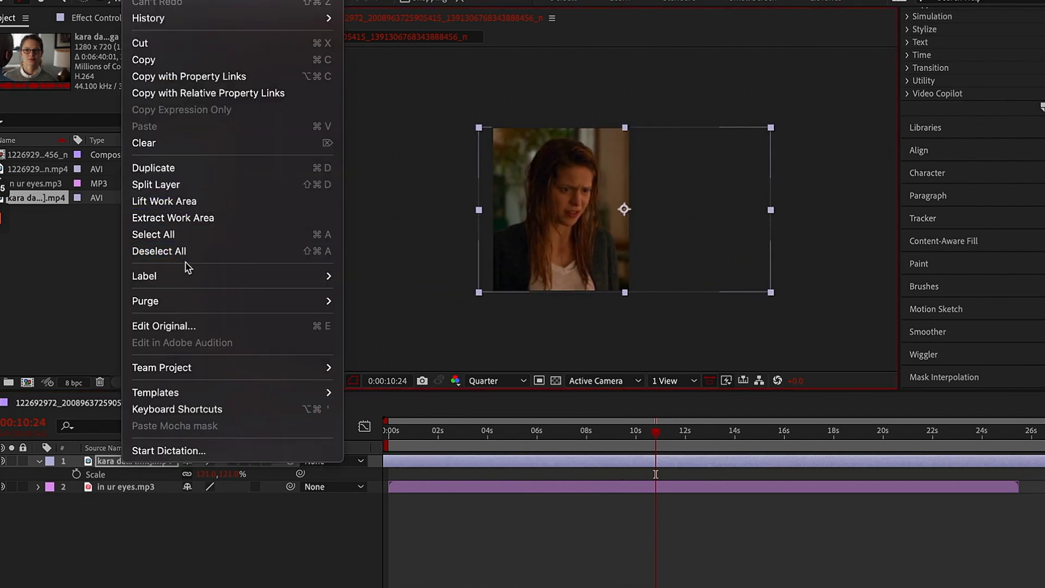
pyautogui.moveTo(185, 301)
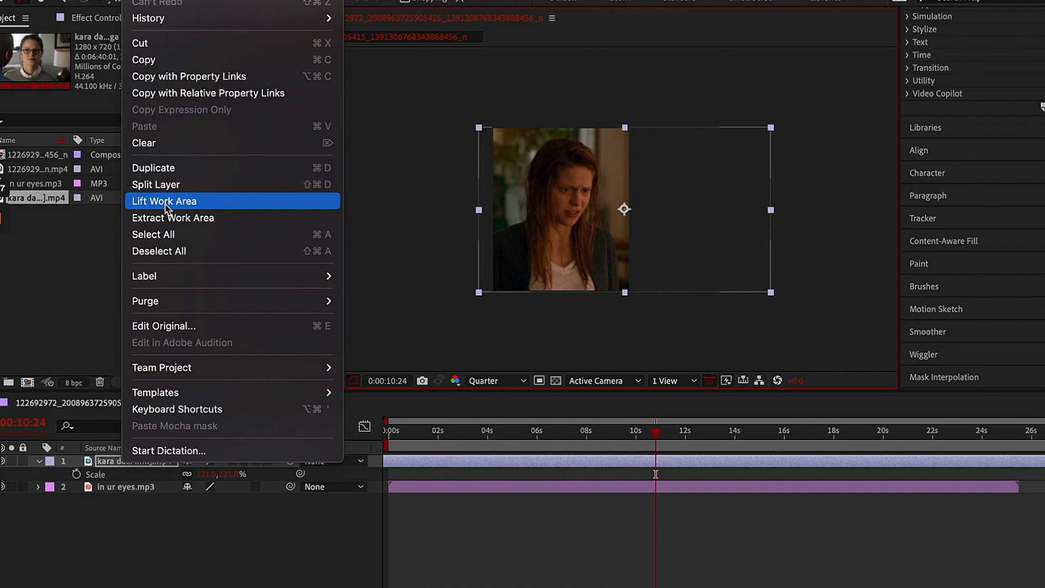
pyautogui.click(163, 185)
pyautogui.press('Delete')
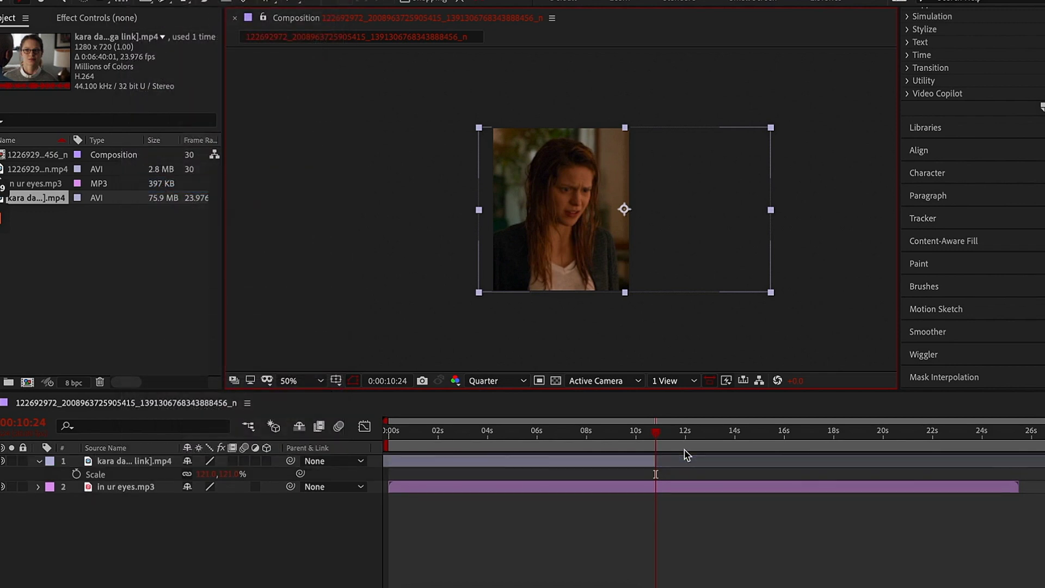
pyautogui.click(415, 435)
pyautogui.click(491, 460)
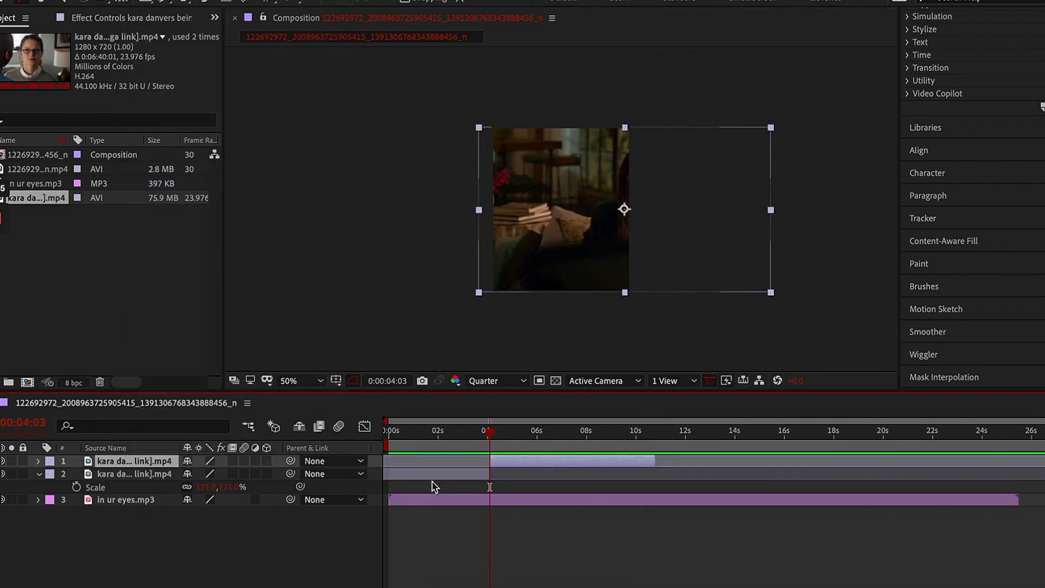
pyautogui.press('s')
pyautogui.press('l')
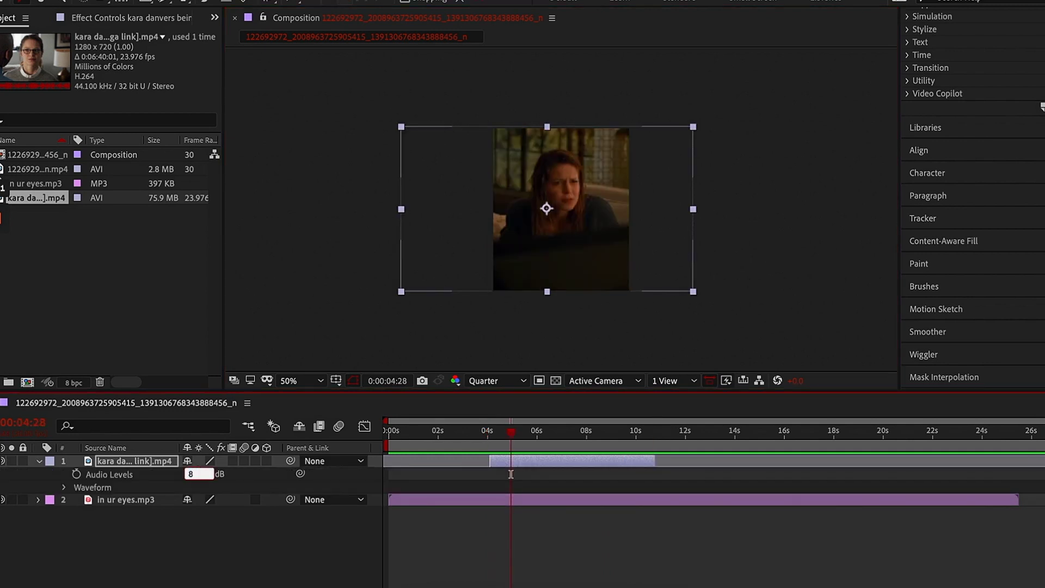
pyautogui.moveTo(488, 434)
pyautogui.mouseDown()
pyautogui.moveTo(618, 433)
pyautogui.moveTo(486, 421)
pyautogui.mouseUp()
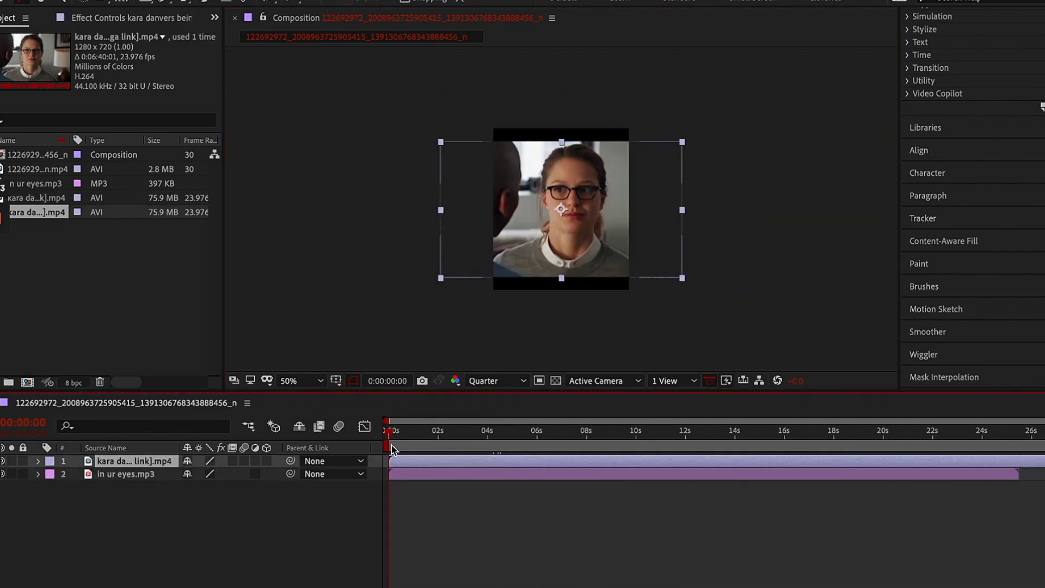
# Step: Trim the opening clip to end near 6 s and shorten the in ur eyes.mp3 song
pyautogui.press('space')
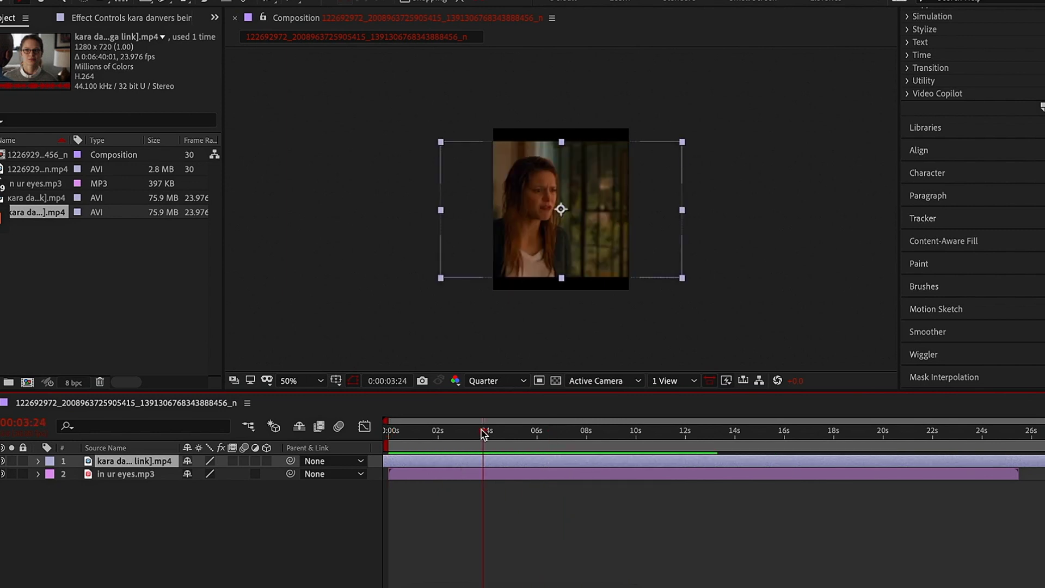
pyautogui.press('space')
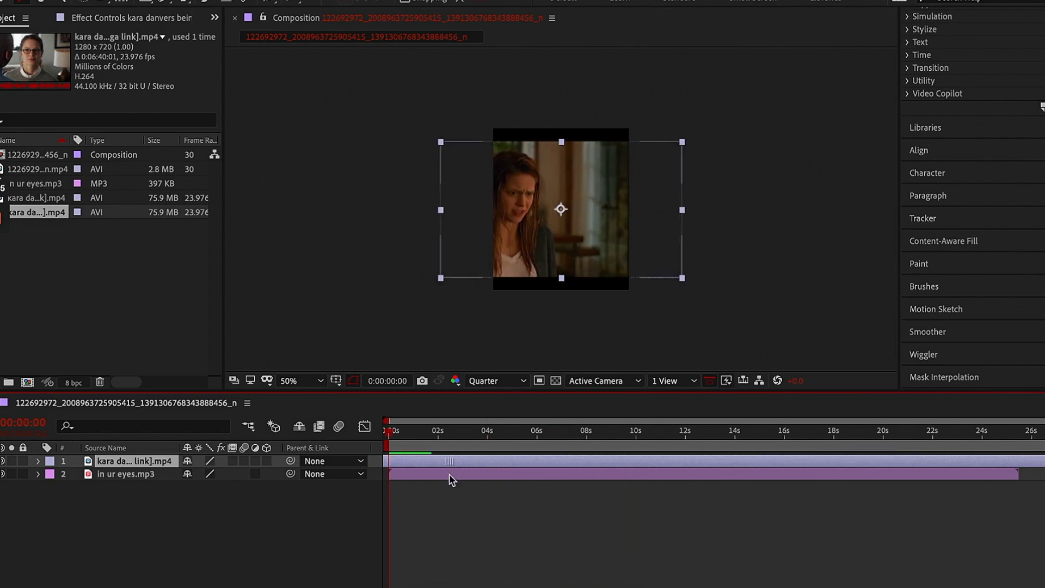
pyautogui.press('s')
pyautogui.click(389, 474)
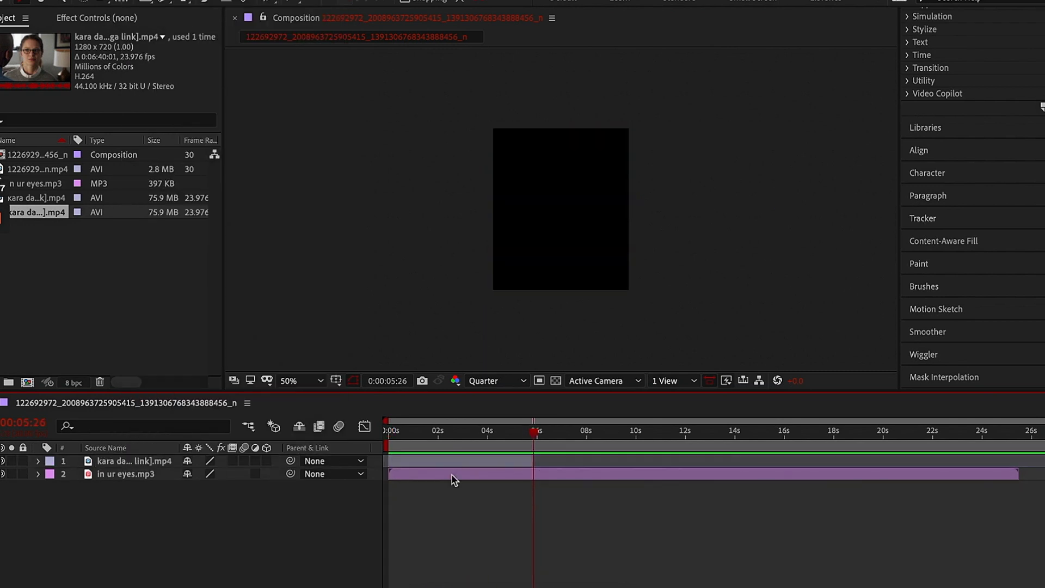
pyautogui.click(593, 473)
pyautogui.click(338, 460)
pyautogui.press('l')
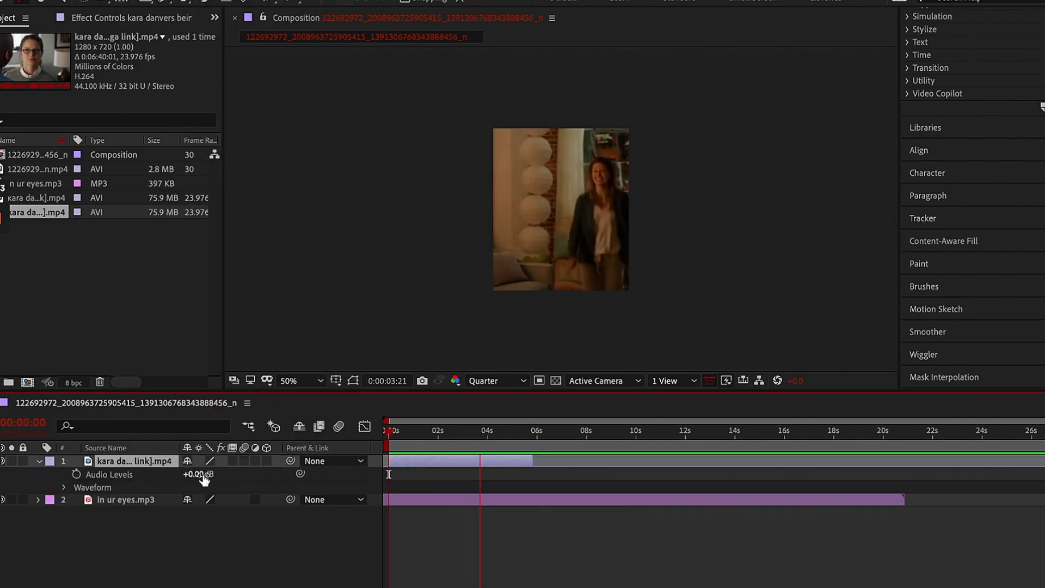
pyautogui.press('space')
pyautogui.click(478, 500)
# Step: Add the next Kara clip after the first and trim its in-point to 5:27
pyautogui.click(39, 461)
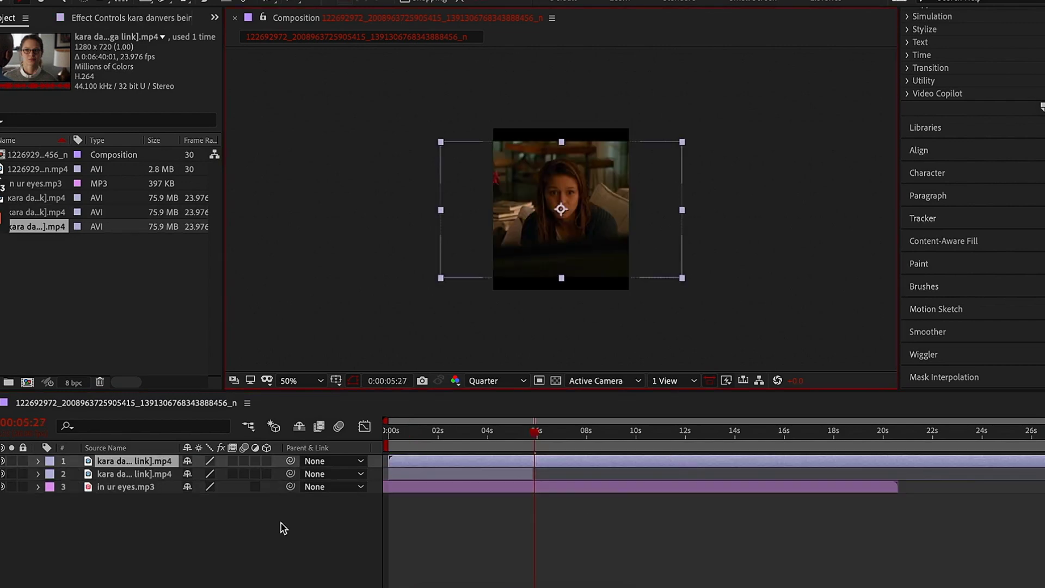
pyautogui.click(300, 381)
pyautogui.click(303, 263)
pyautogui.moveTo(484, 460); pyautogui.dragTo(568, 449)
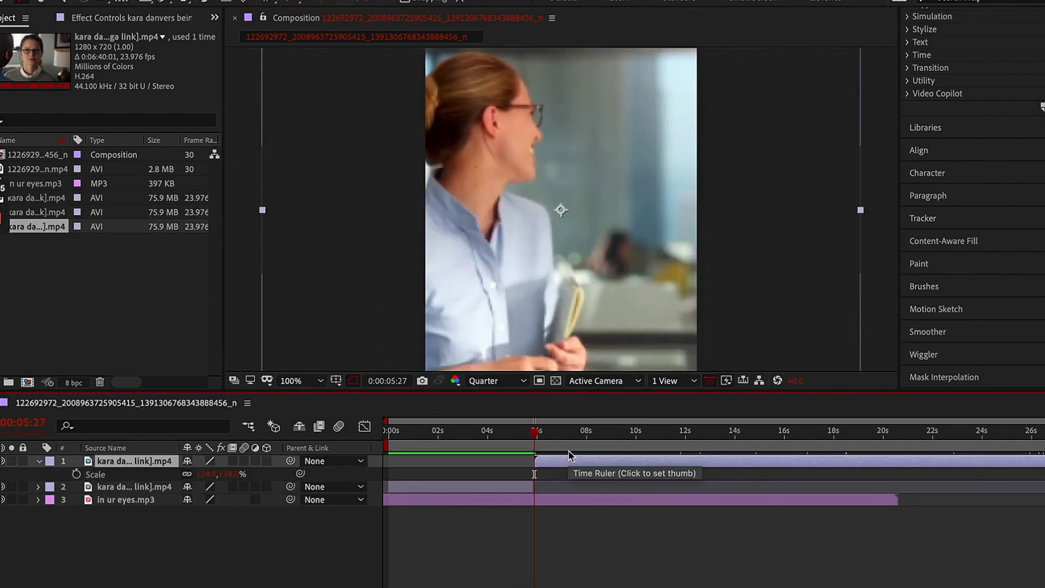
pyautogui.click(143, 0)
pyautogui.press('Escape')
pyautogui.hotkey('alt', '[')
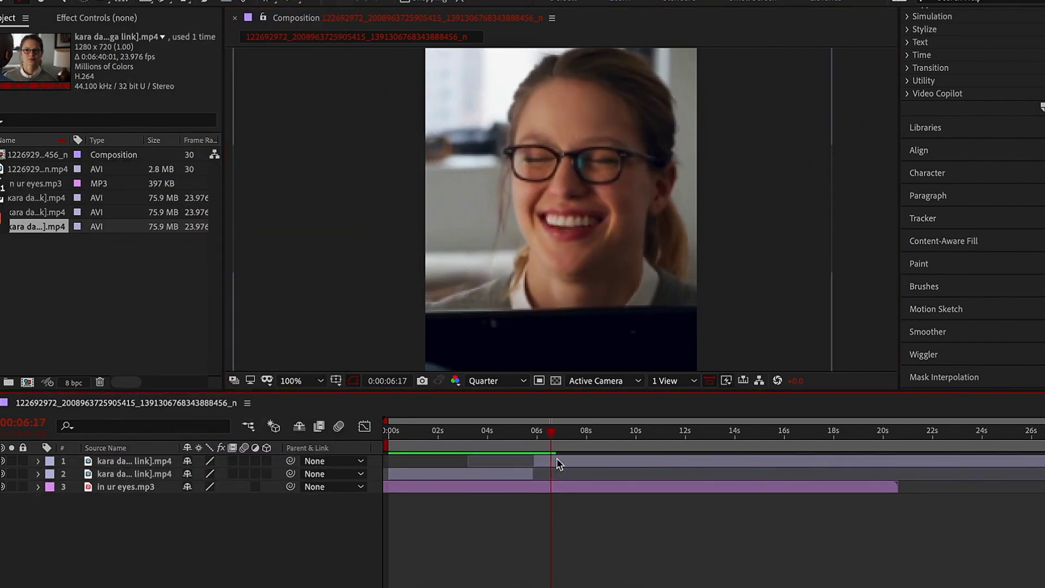
pyautogui.press('space')
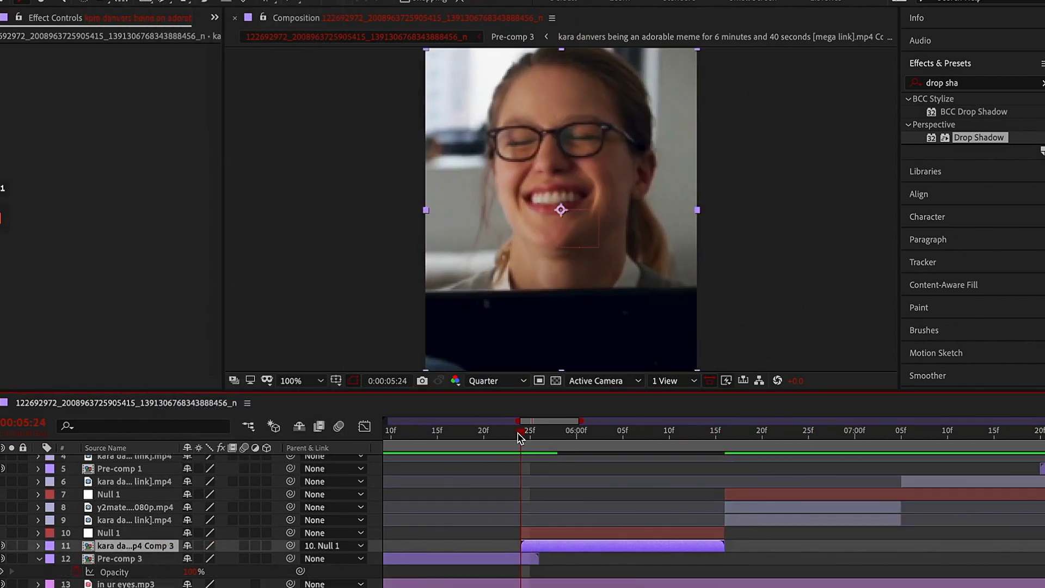
# Step: Apply the 'shakey' preset to the parented clip on layer 11 and keyframe the blur's Z Dist
pyautogui.write('shakey')
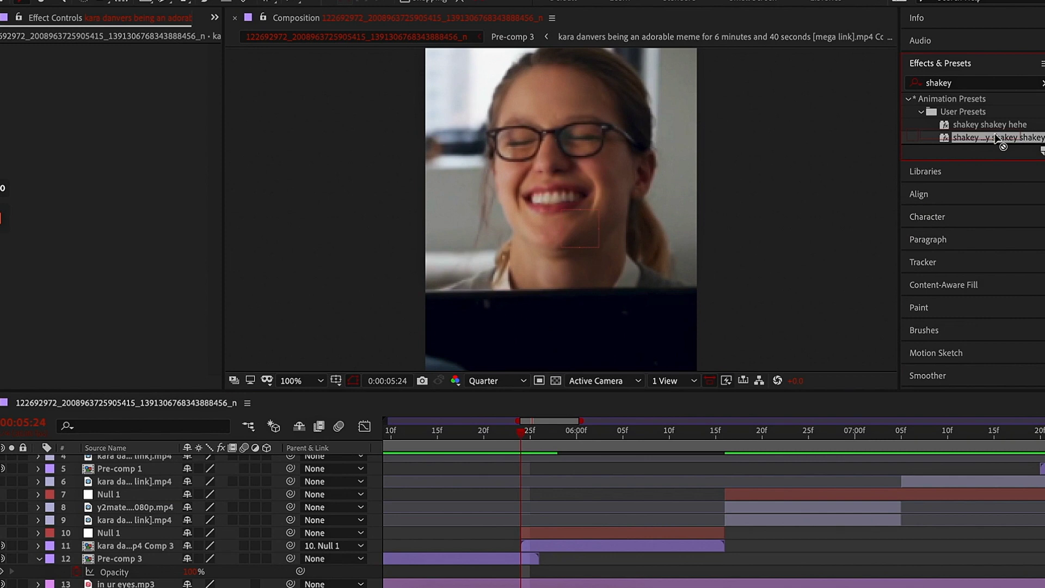
pyautogui.moveTo(980, 137); pyautogui.dragTo(569, 546)
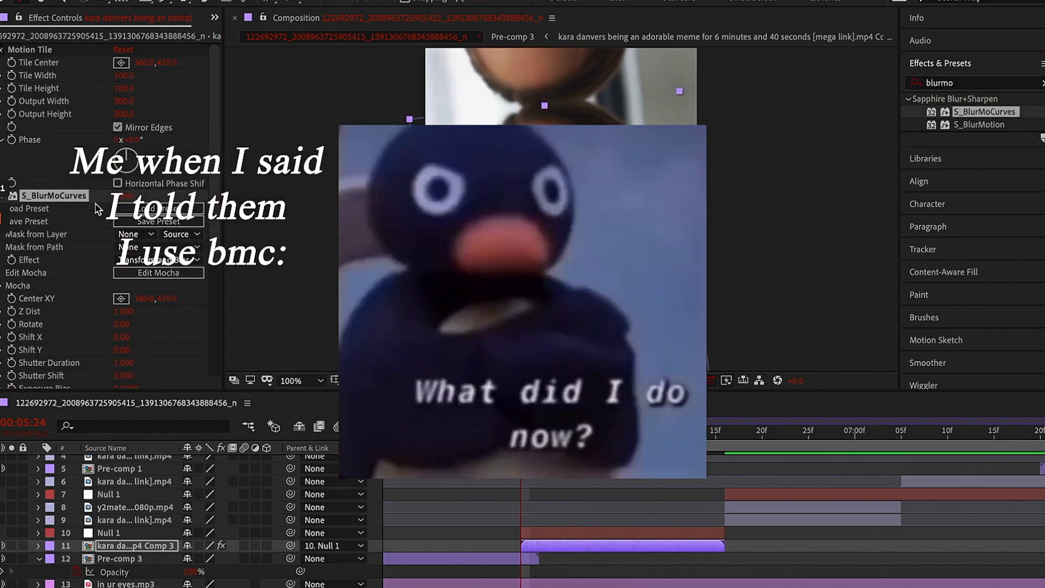
pyautogui.scroll(-5, 98, 208)
pyautogui.click(11, 186)
pyautogui.press('u')
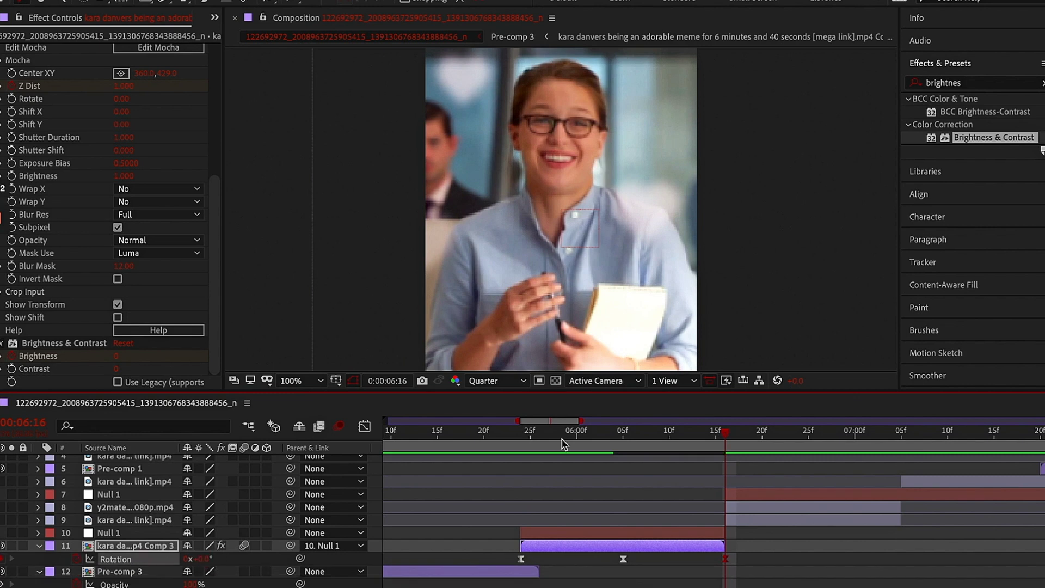
# Step: Fade the parented clip with opacity keyframes around 5:23 and set its Twixtor speed
pyautogui.moveTo(565, 435); pyautogui.dragTo(522, 436)
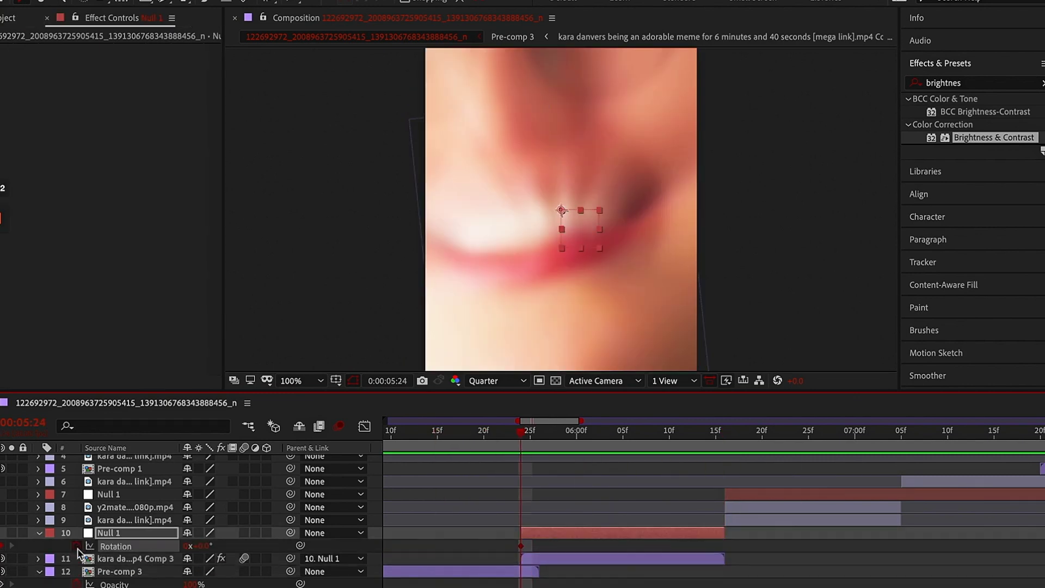
pyautogui.moveTo(523, 436); pyautogui.dragTo(716, 436)
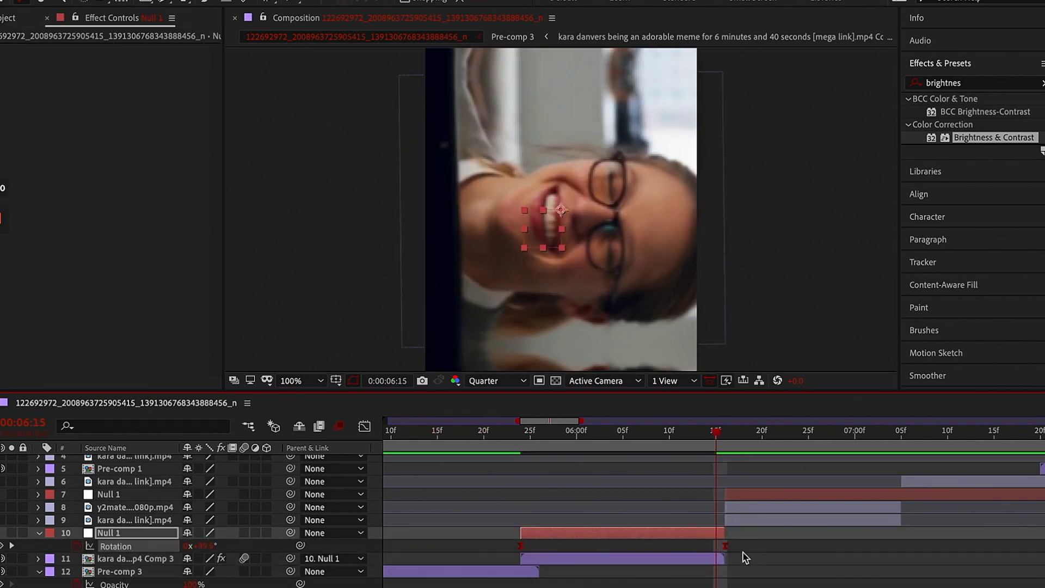
pyautogui.click(511, 447)
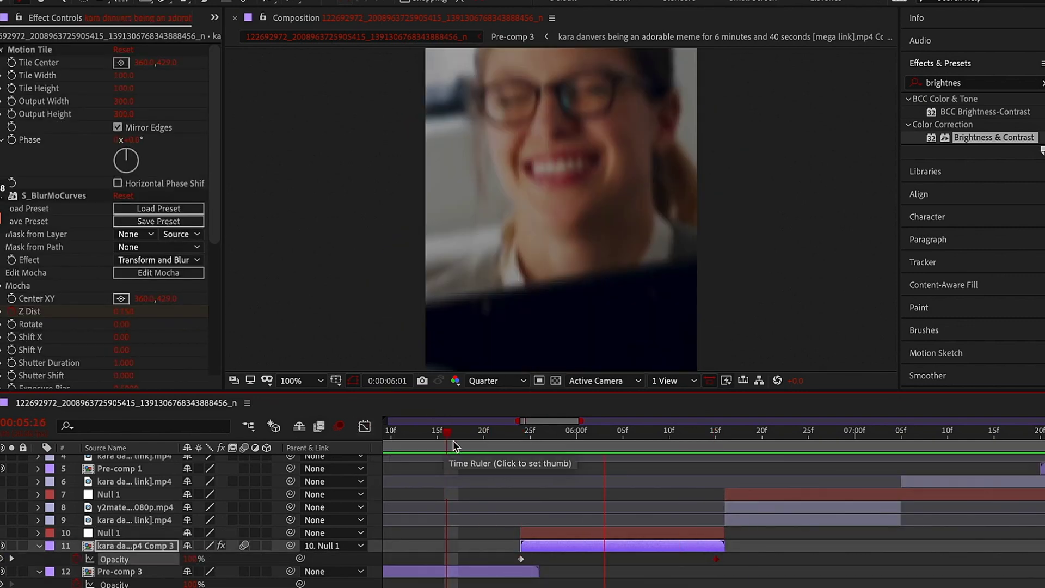
pyautogui.click(503, 434)
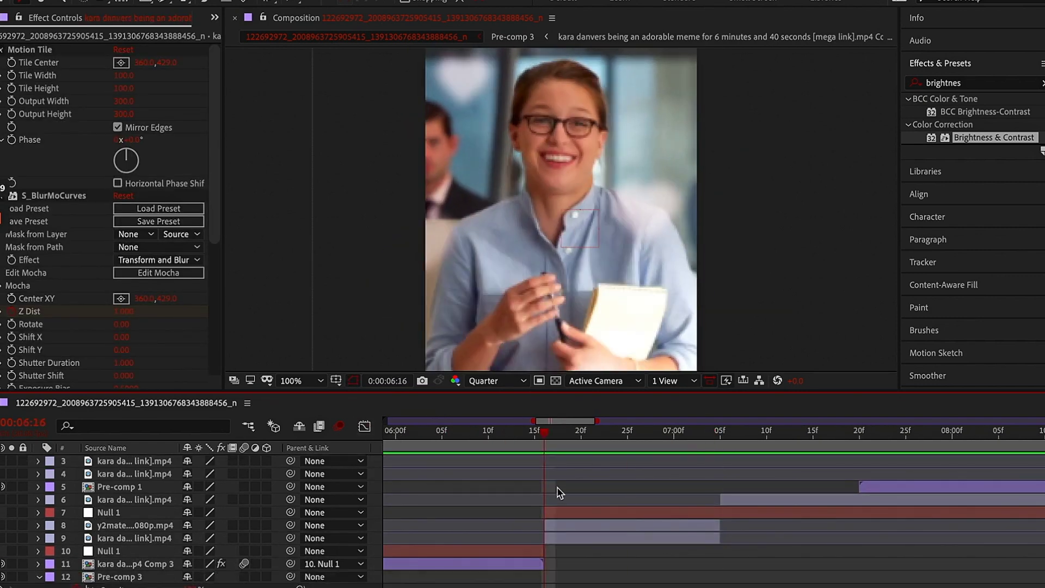
pyautogui.scroll(-1, 555, 490)
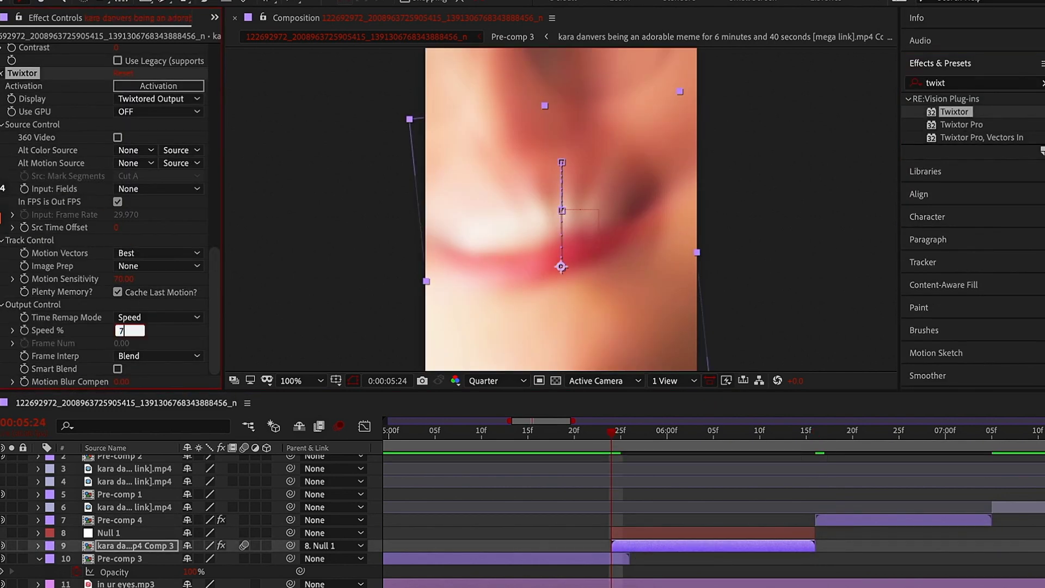
pyautogui.click(741, 525)
# Step: Ease Pre-comp 4's 90° rotation keyframes into a sharp start in the Graph Editor
pyautogui.moveTo(676, 459); pyautogui.dragTo(466, 459)
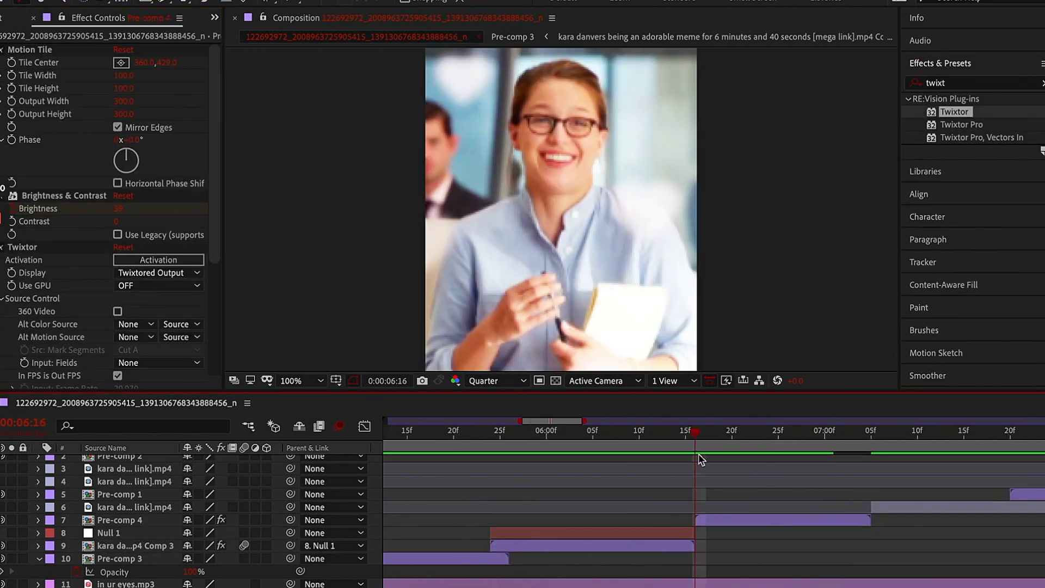
pyautogui.hotkey('ctrl', 'v')
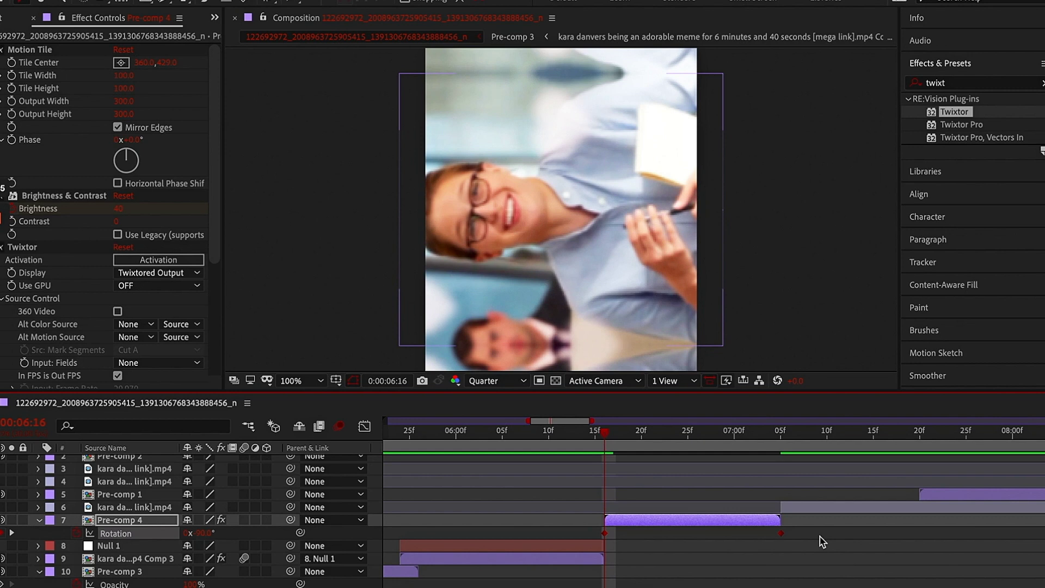
pyautogui.hotkey('shift', 'F3')
pyautogui.moveTo(708, 463); pyautogui.dragTo(626, 463)
pyautogui.hotkey('shift', 'F3')
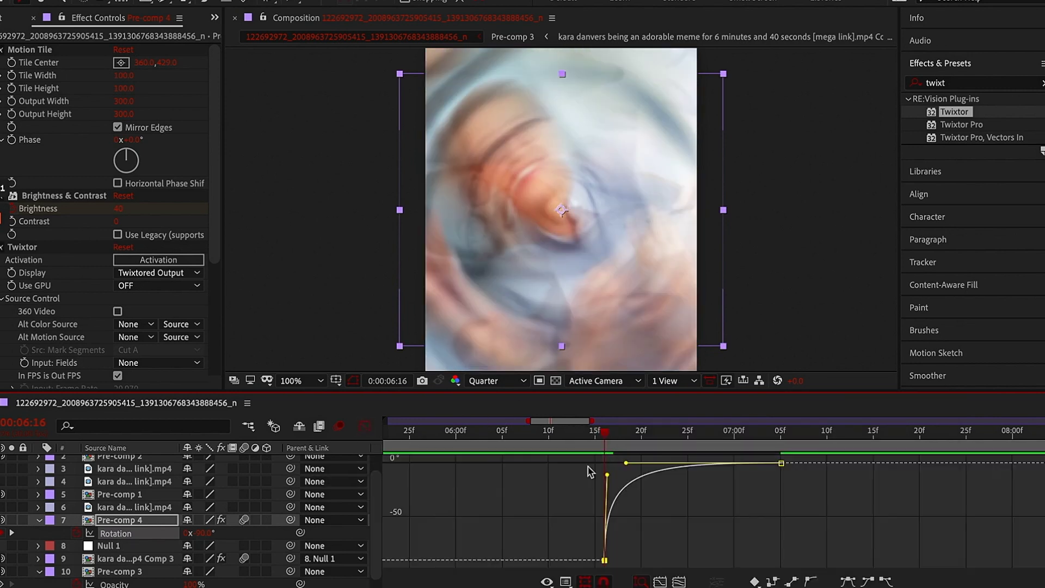
# Step: Apply the skew shake preset (Skew 35) to Pre-comp 4 and review the transition
pyautogui.hotkey('shift', 'F3')
pyautogui.click(974, 82)
pyautogui.write('skew')
pyautogui.doubleClick(955, 203)
pyautogui.click(1041, 83)
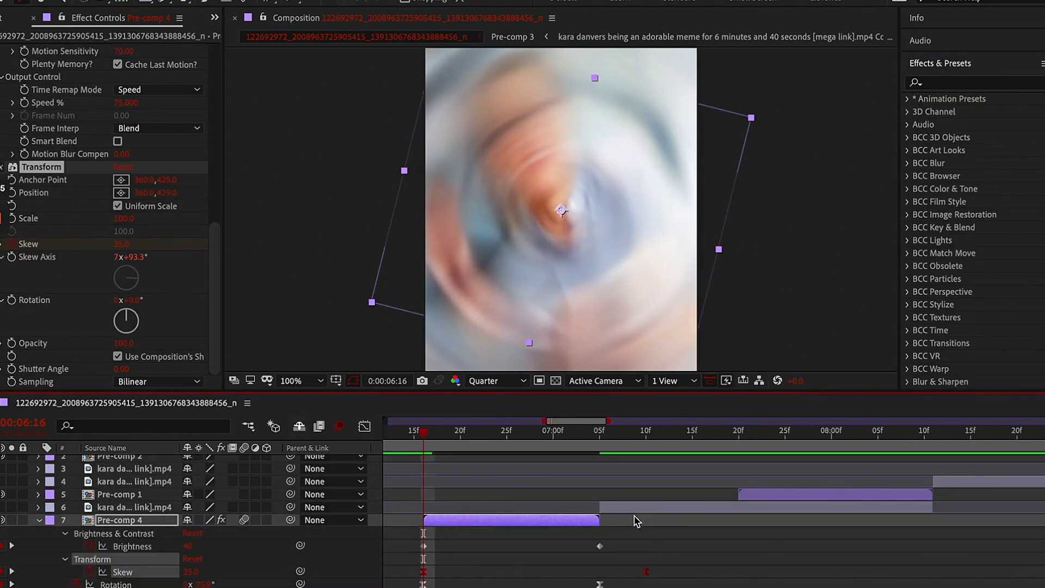
pyautogui.hotkey('shift', 'F3')
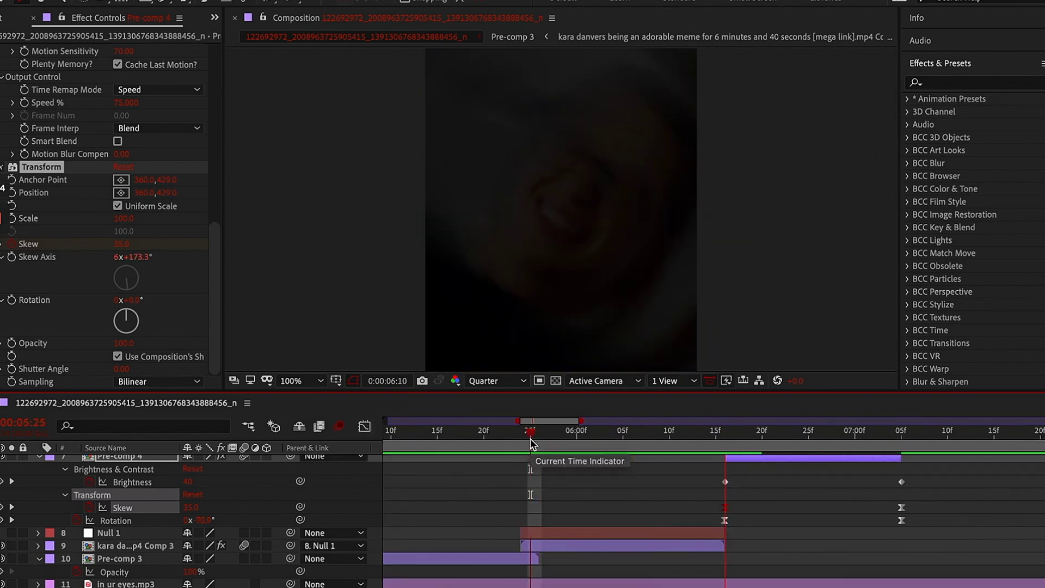
pyautogui.moveTo(530, 444); pyautogui.dragTo(707, 444)
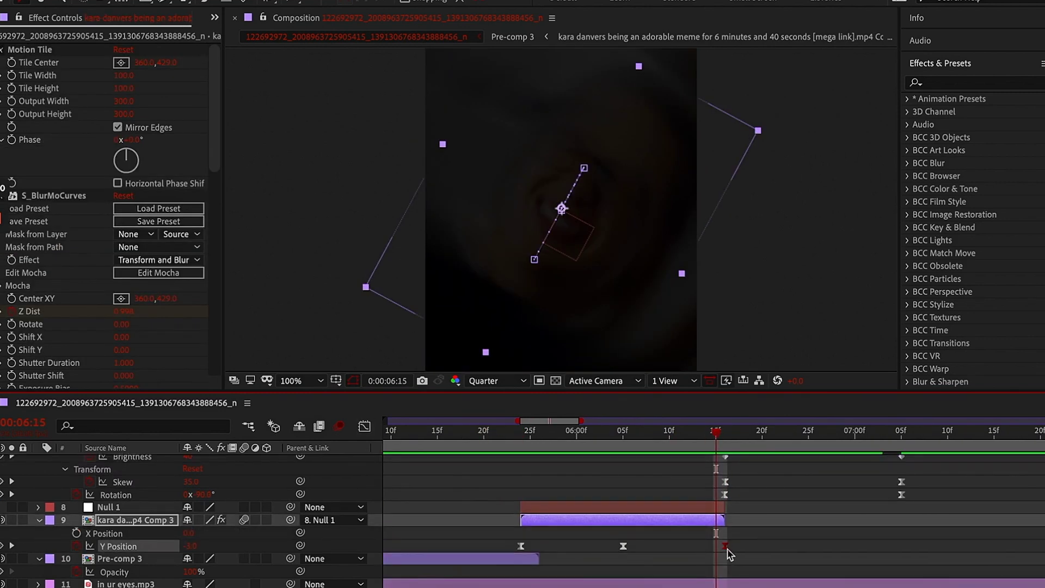
pyautogui.scroll(1, 660, 532)
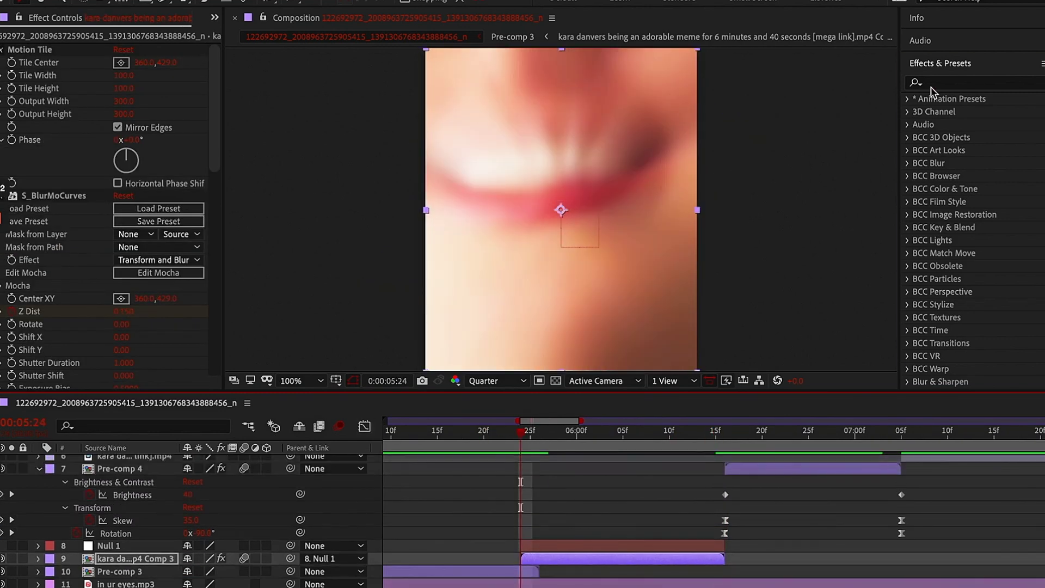
# Step: Apply Twitch to the clip with speed 35 and the Slide twitch enabled
pyautogui.write('twitch')
pyautogui.click(967, 201)
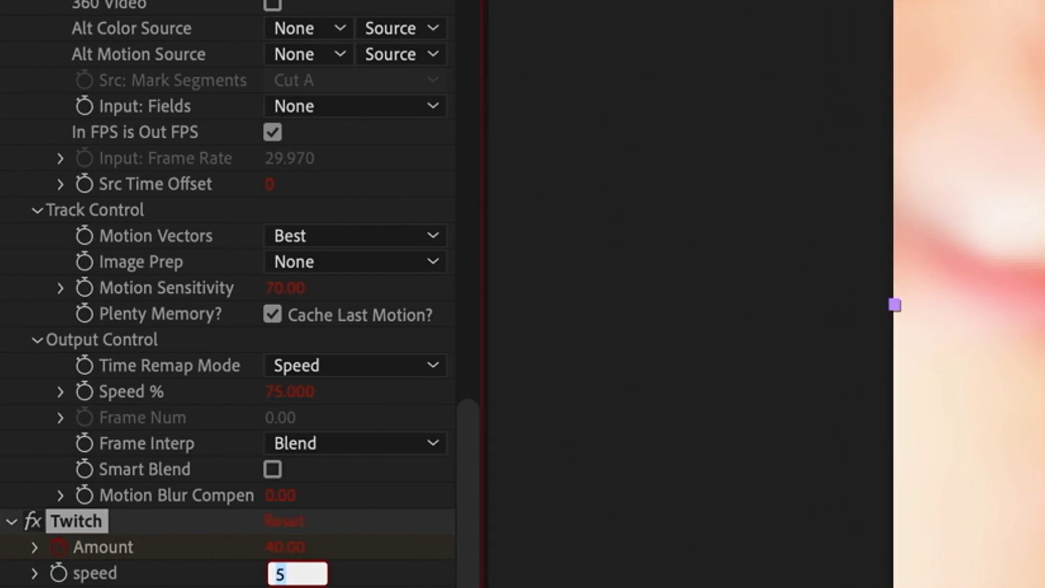
pyautogui.write('35')
pyautogui.scroll(-5, 283, 563)
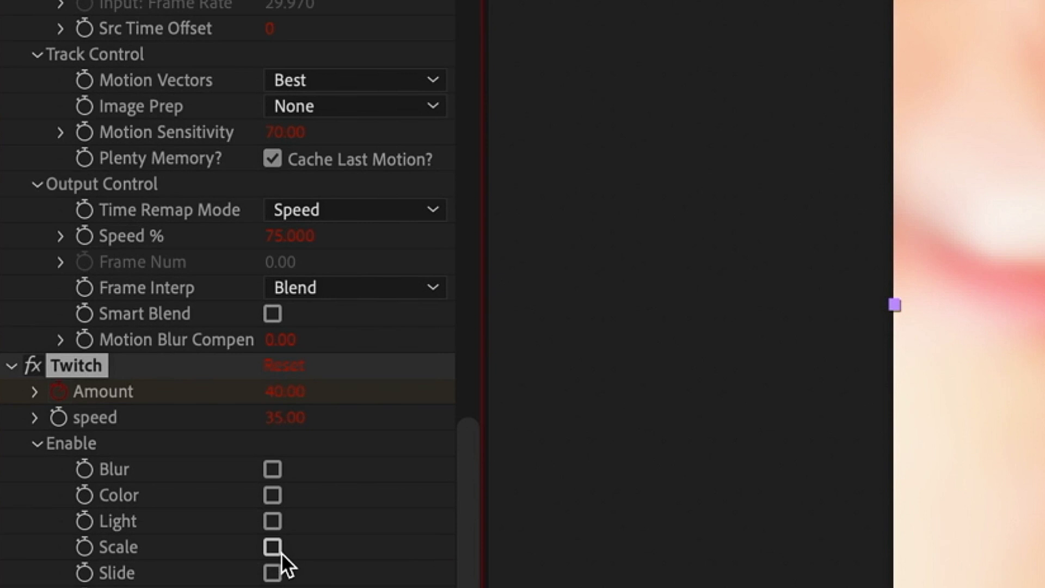
pyautogui.click(273, 572)
# Step: Set the Twitch Slide Direction to 90° and Slide Amount to 65
pyautogui.scroll(-5, 227, 381)
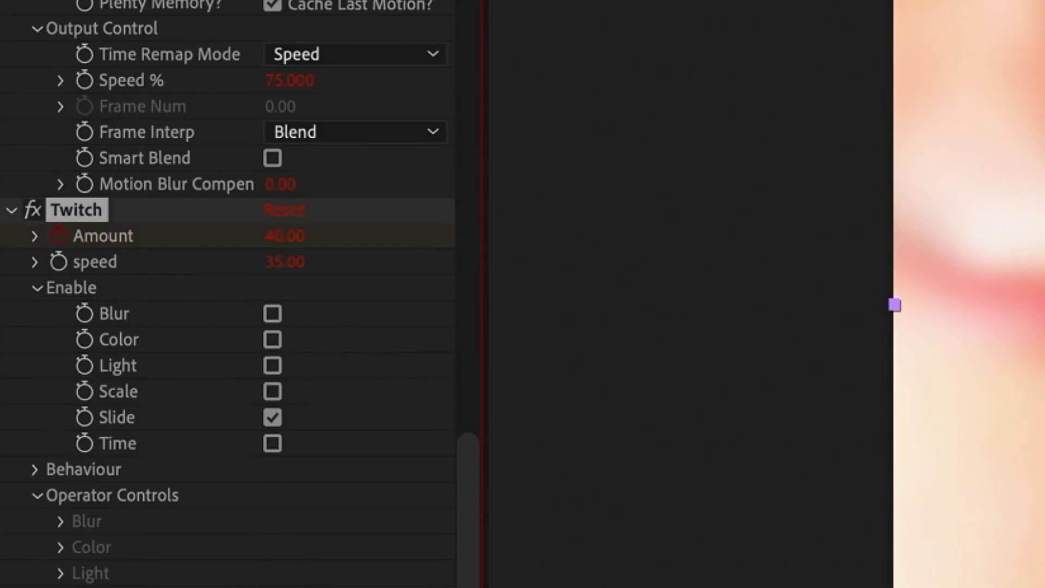
pyautogui.scroll(-7, 284, 579)
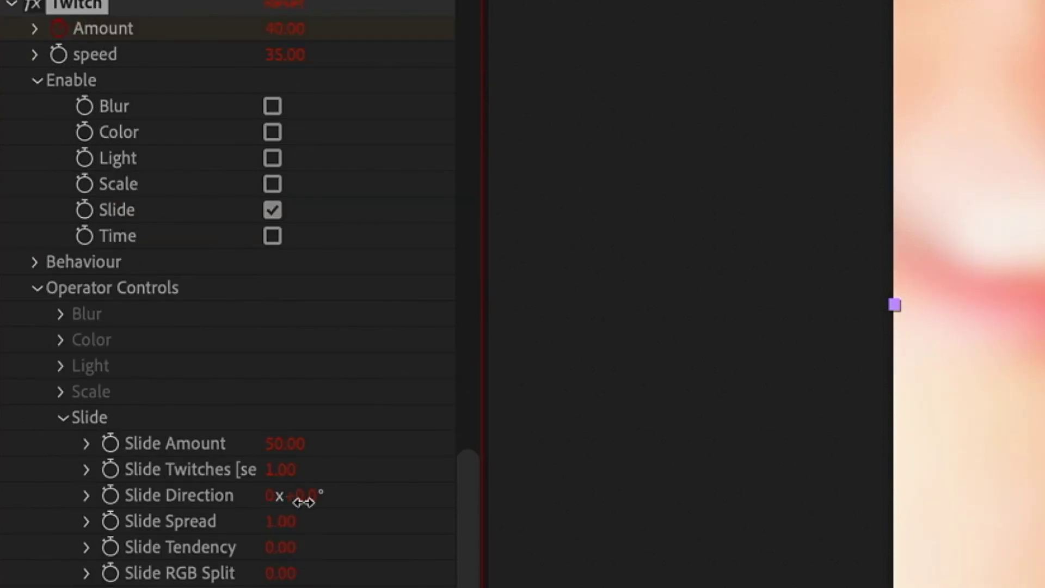
pyautogui.write('90')
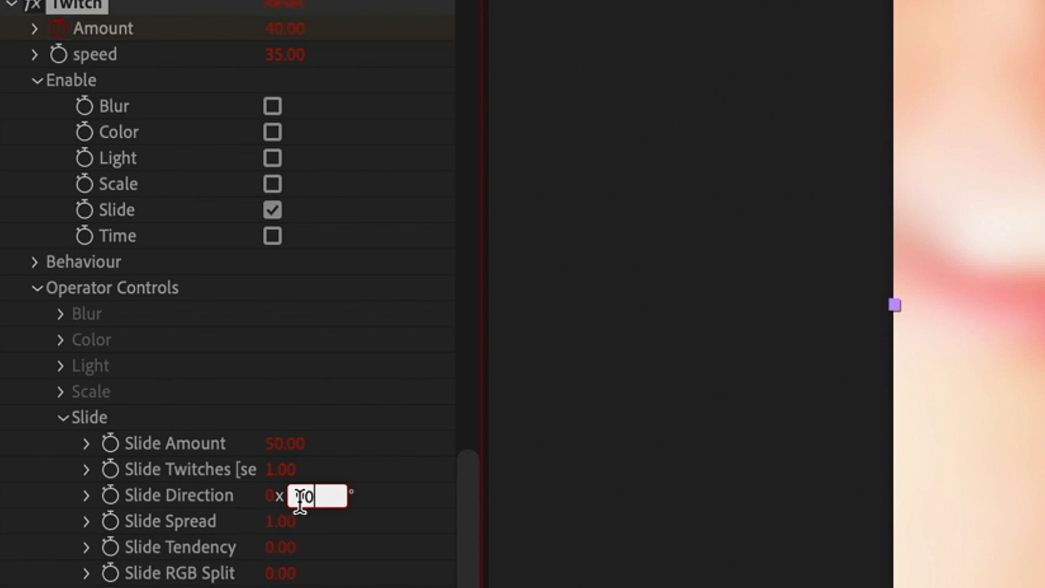
pyautogui.click(279, 442)
pyautogui.write('75')
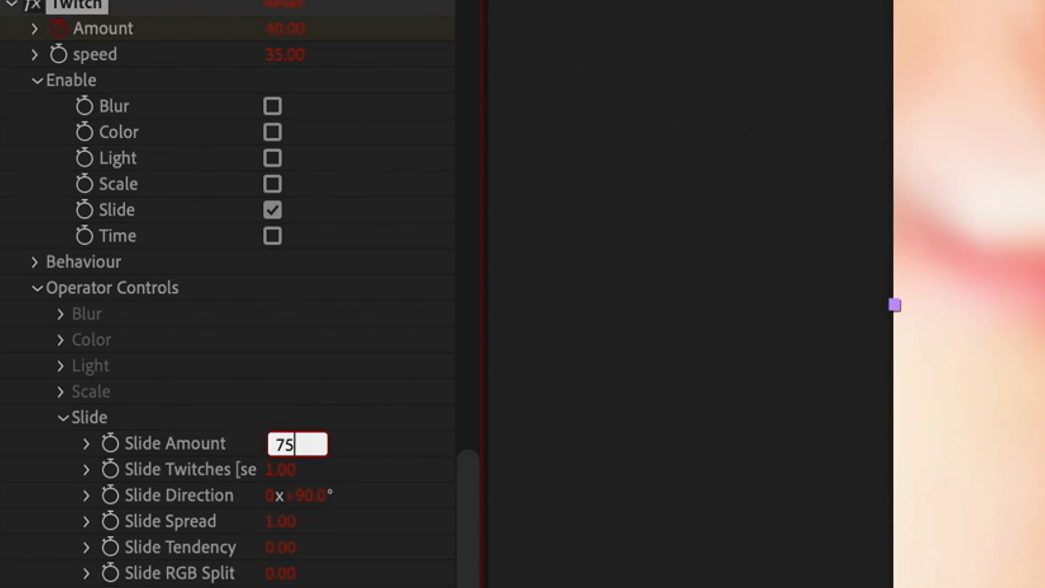
pyautogui.press('BackSpace')
pyautogui.press('BackSpace')
pyautogui.write('65')
pyautogui.press('Return')
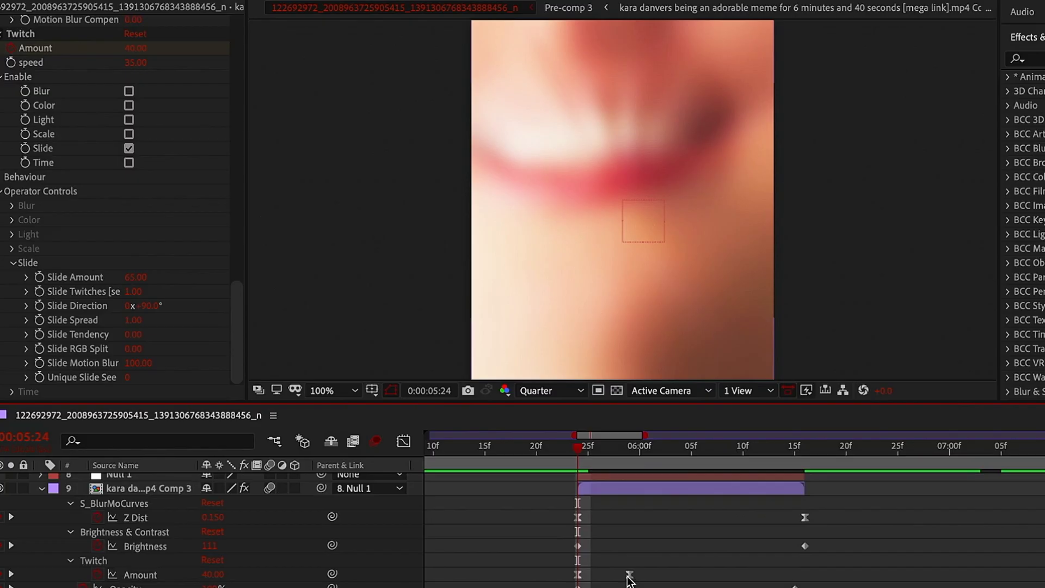
# Step: Steepen the Twitch Amount ease curve and set its first keyframe to 100
pyautogui.click(402, 442)
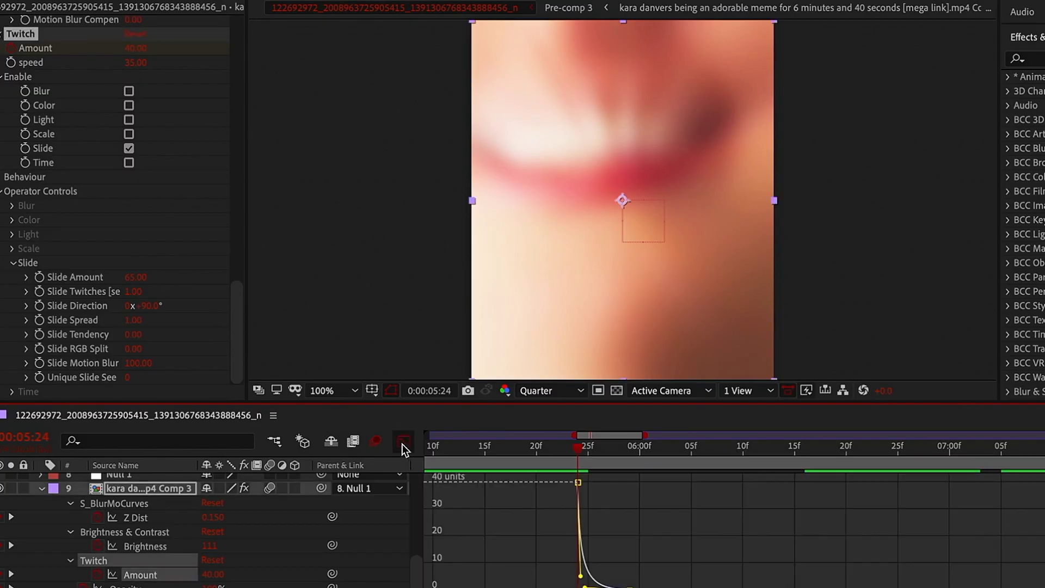
pyautogui.moveTo(581, 577); pyautogui.dragTo(580, 583)
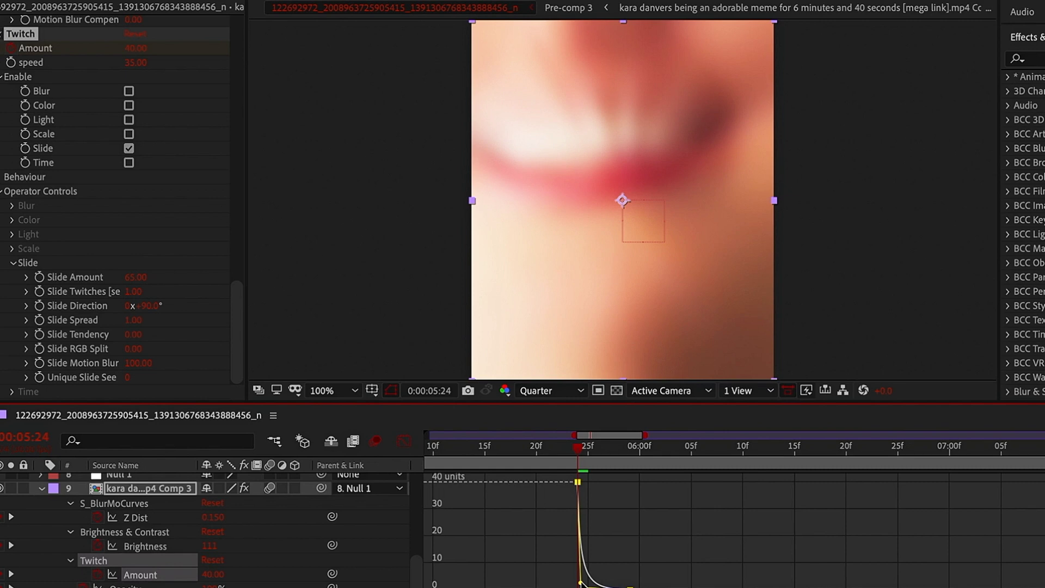
pyautogui.click(409, 440)
pyautogui.press('space')
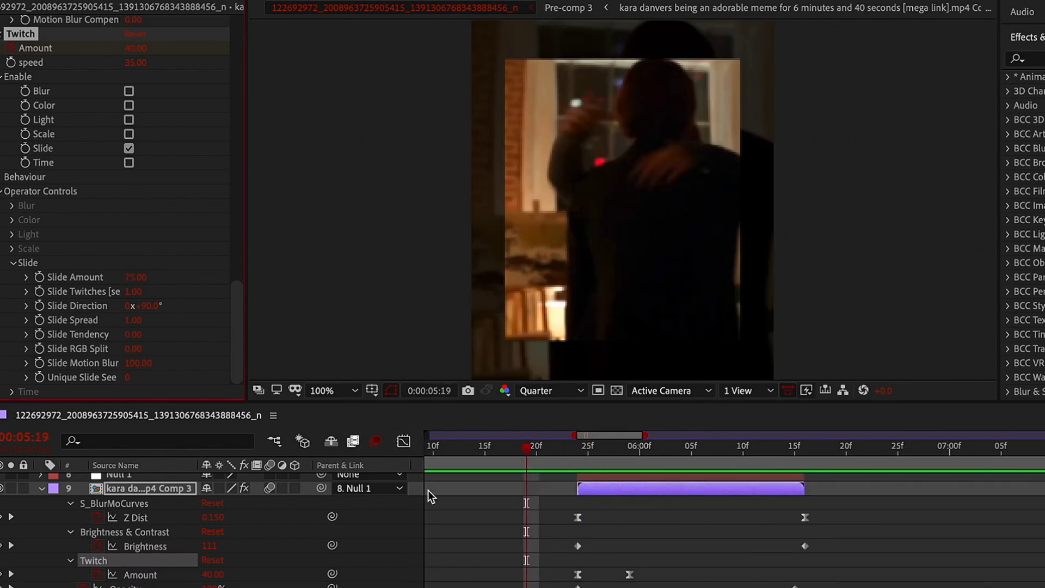
pyautogui.hotkey('shift', 'F3')
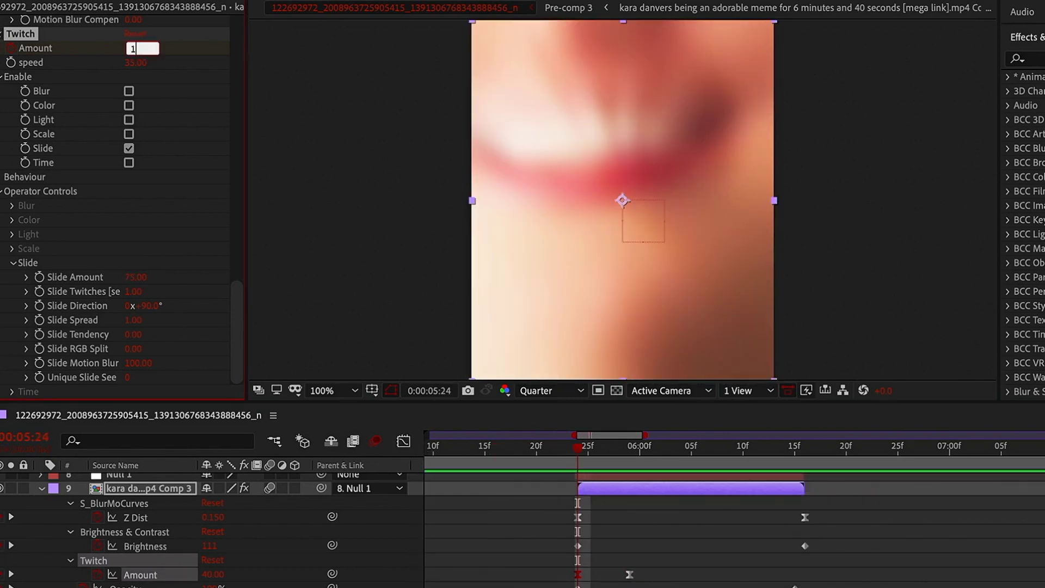
pyautogui.hotkey('shift', 'F3')
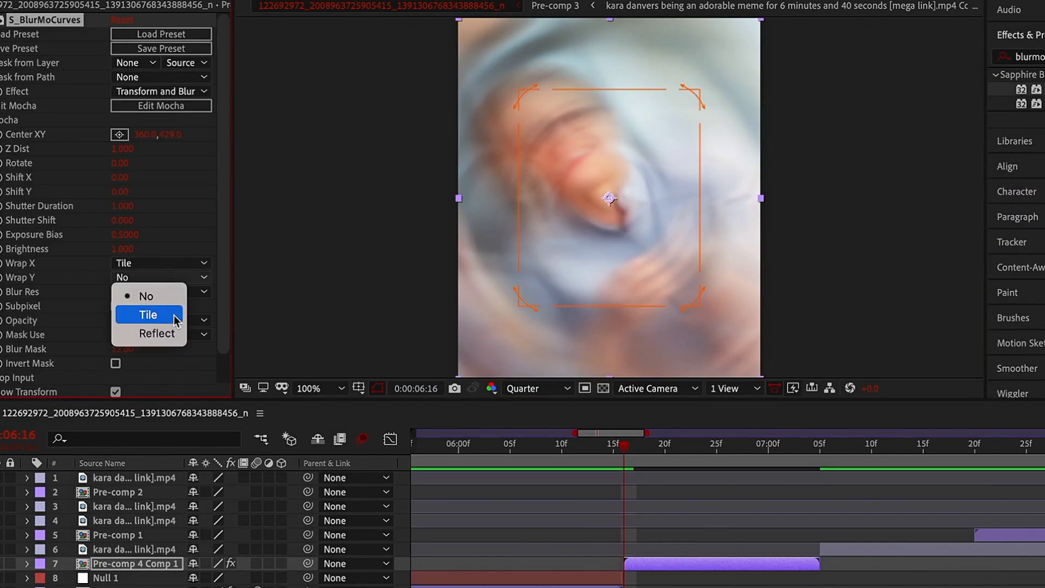
# Step: Set S_BlurMoCurves Wrap X to Tile on Pre-comp 4 Comp 1
pyautogui.click(174, 315)
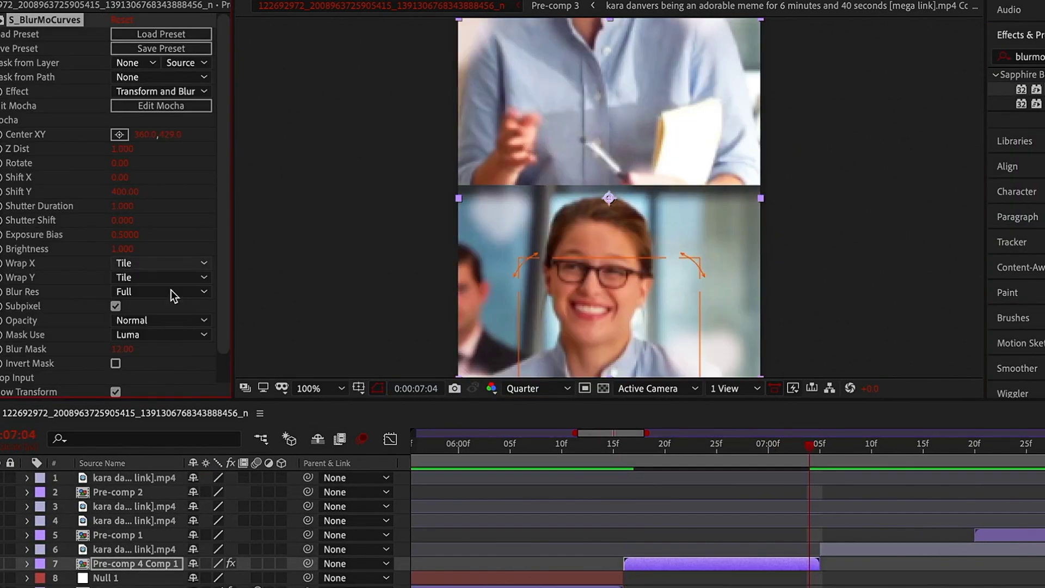
pyautogui.click(158, 263)
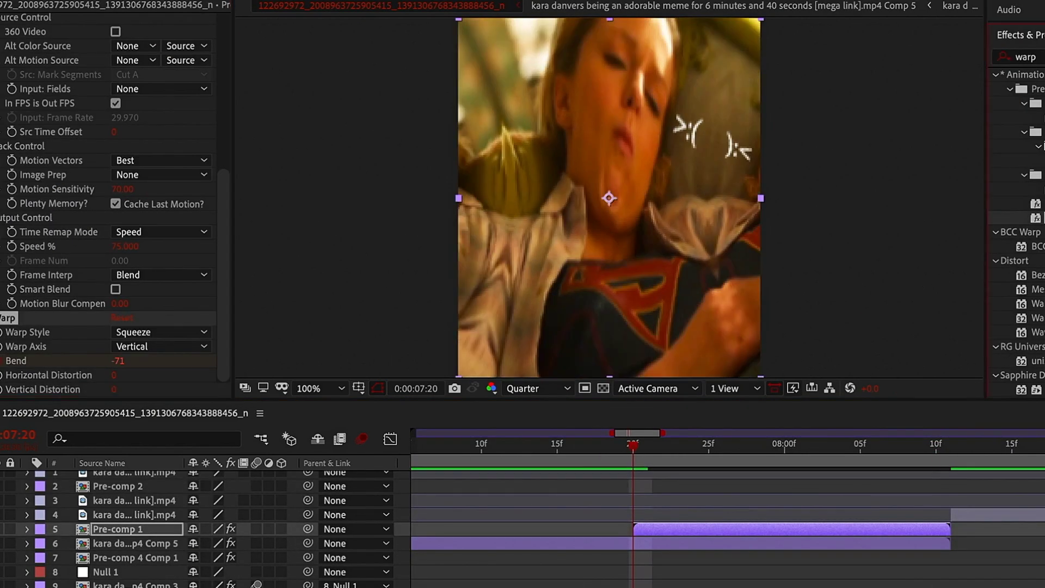
# Step: Precompose Pre-comp 1 as Pre-comp 1 Comp 1 and ease its Z Dist and Twitch keyframes
pyautogui.hotkey('ctrl', 'shift', 'c')
pyautogui.click(670, 378)
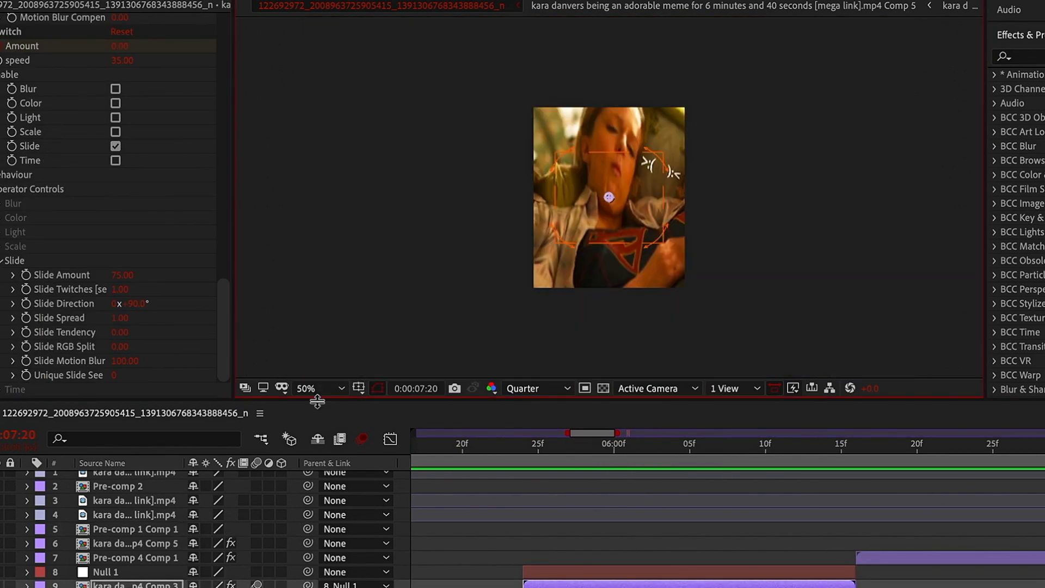
pyautogui.click(638, 530)
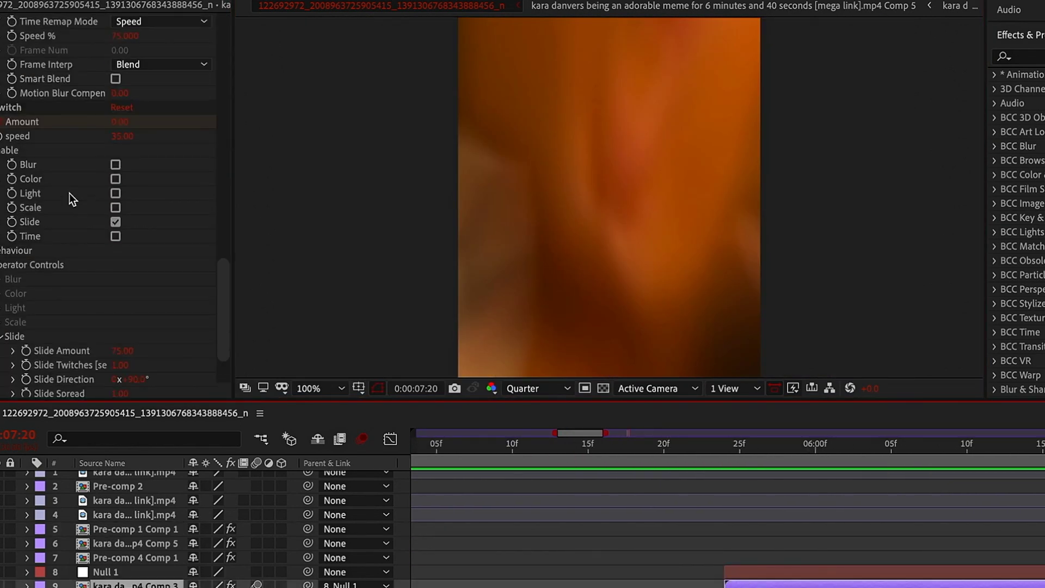
pyautogui.press('u')
pyautogui.hotkey('shift', 'F3')
pyautogui.click(464, 447)
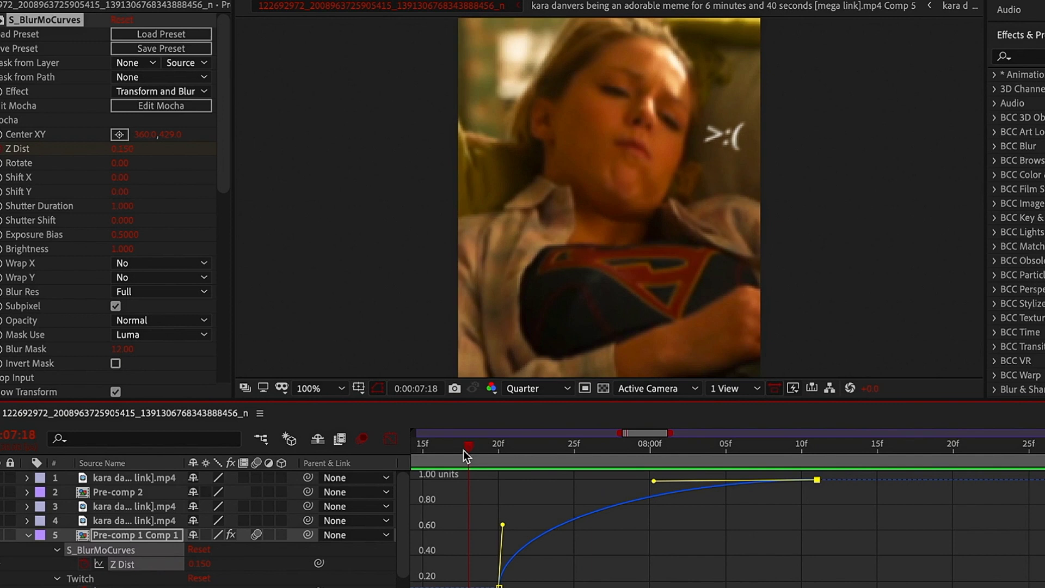
pyautogui.hotkey('shift', 'F3')
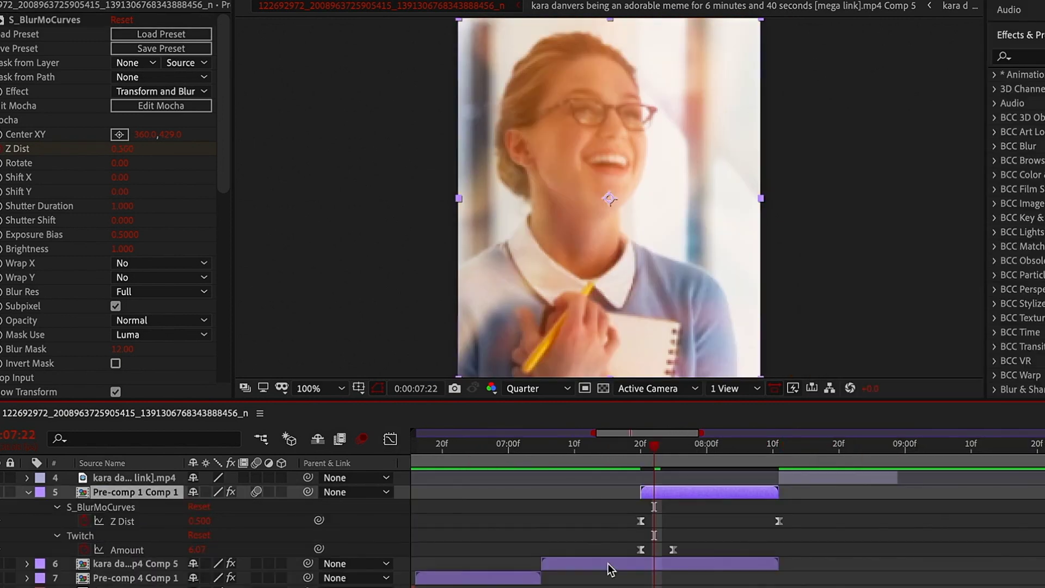
pyautogui.hotkey('shift', 'F3')
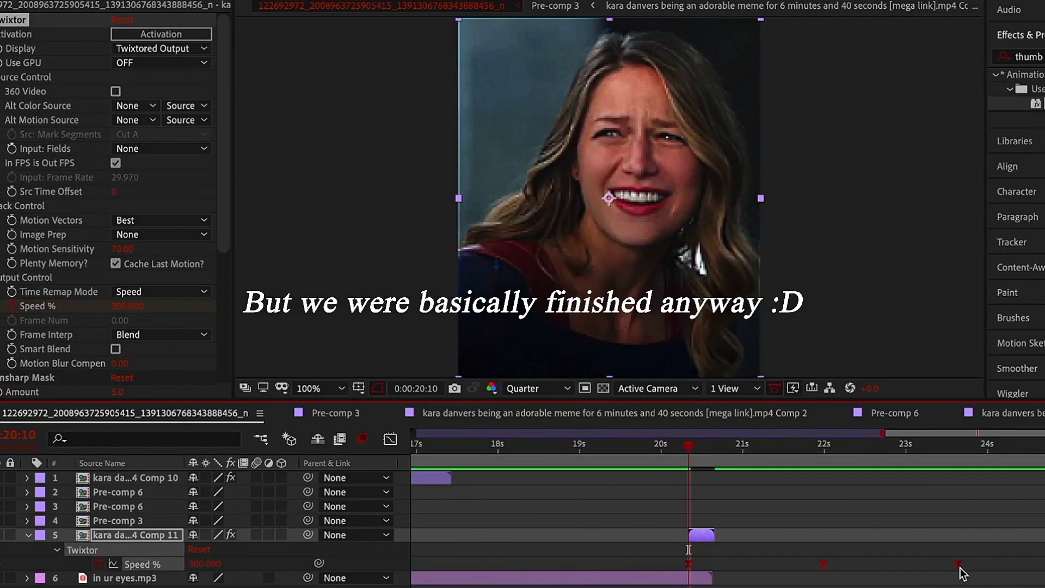
# Step: Save the project, move to the final face shot at 20:13, and select layers 1–5
pyautogui.click(634, 459)
pyautogui.hotkey('ctrl', 's')
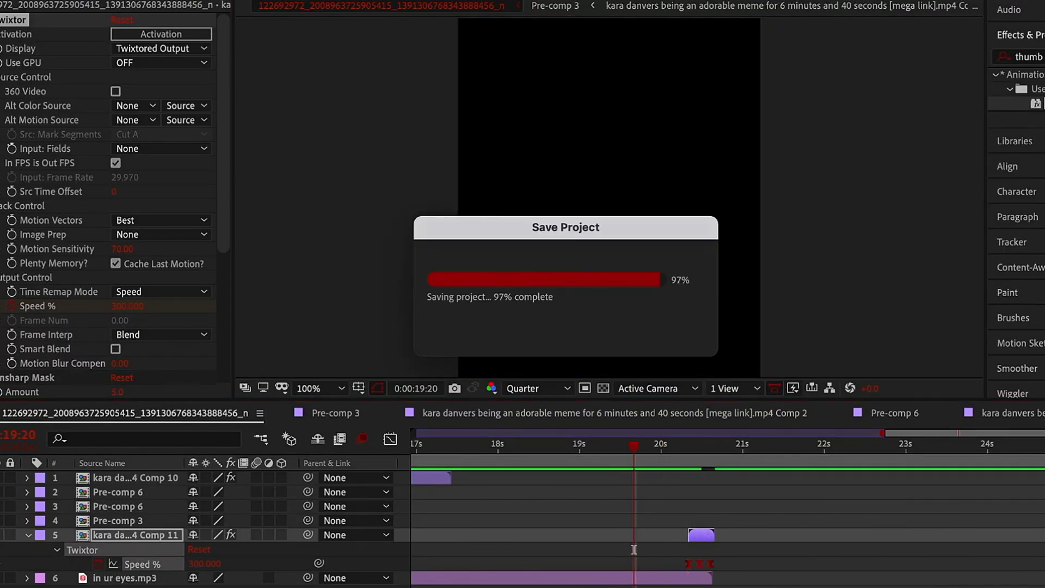
pyautogui.click(653, 451)
pyautogui.click(697, 450)
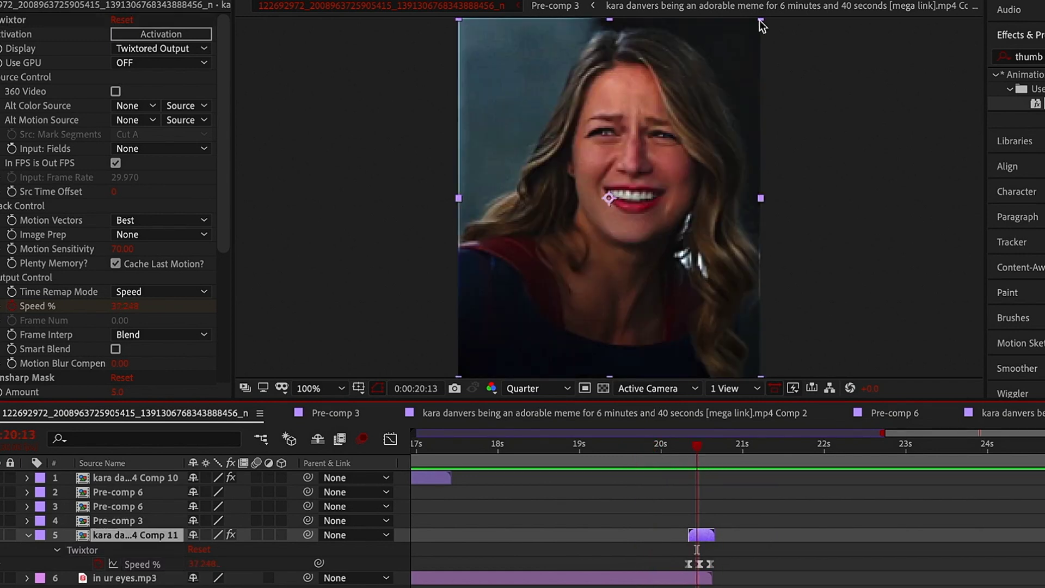
pyautogui.keyDown('shift'); pyautogui.click(123, 481); pyautogui.keyUp('shift')
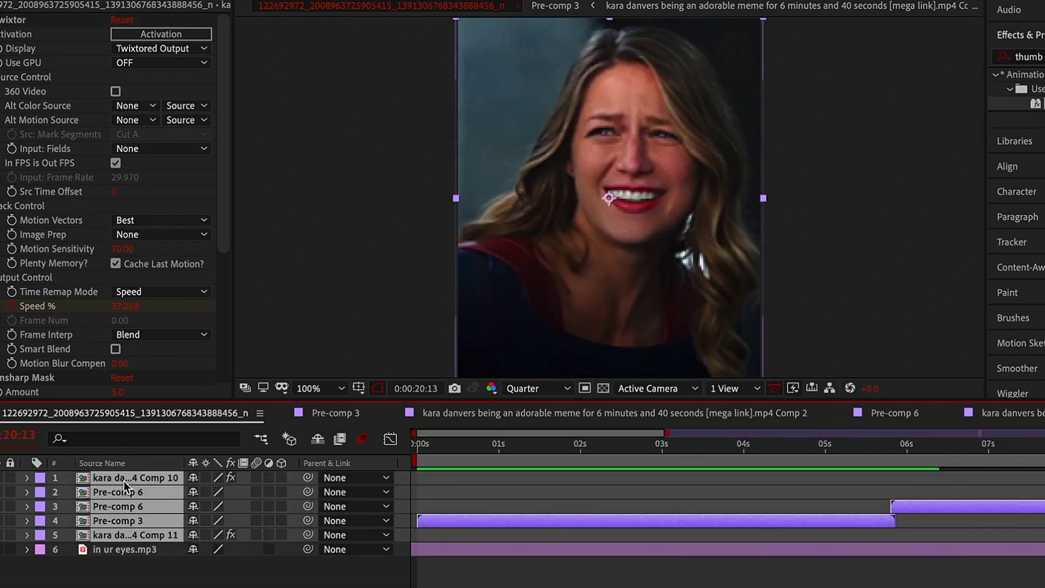